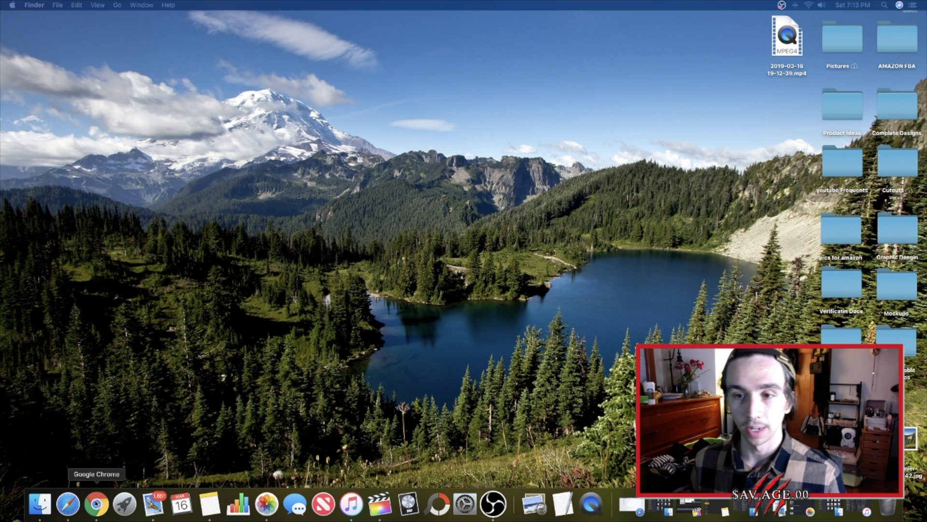
Step: Launch Chrome, visit the Amazon homepage, then keep only a blank new tab
{"action": "left_click", "coordinate": [96, 504]}
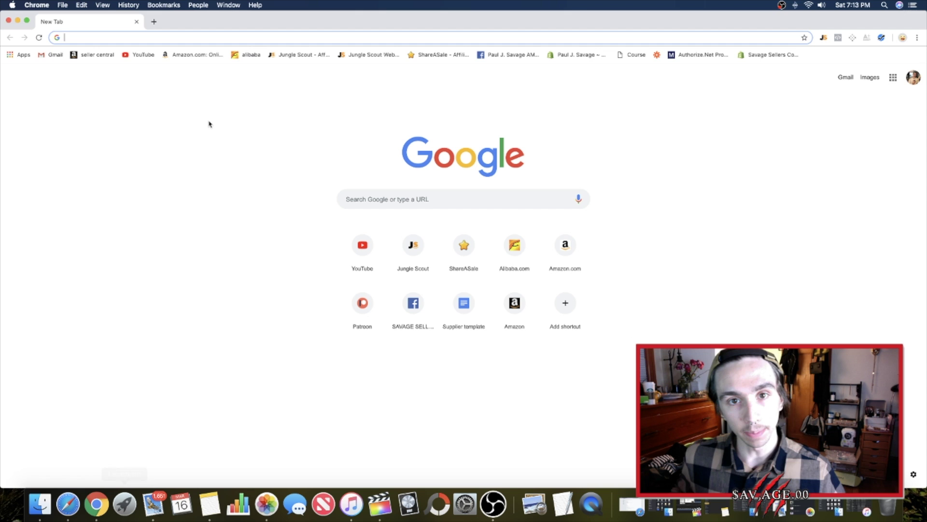
{"action": "left_click", "coordinate": [191, 55]}
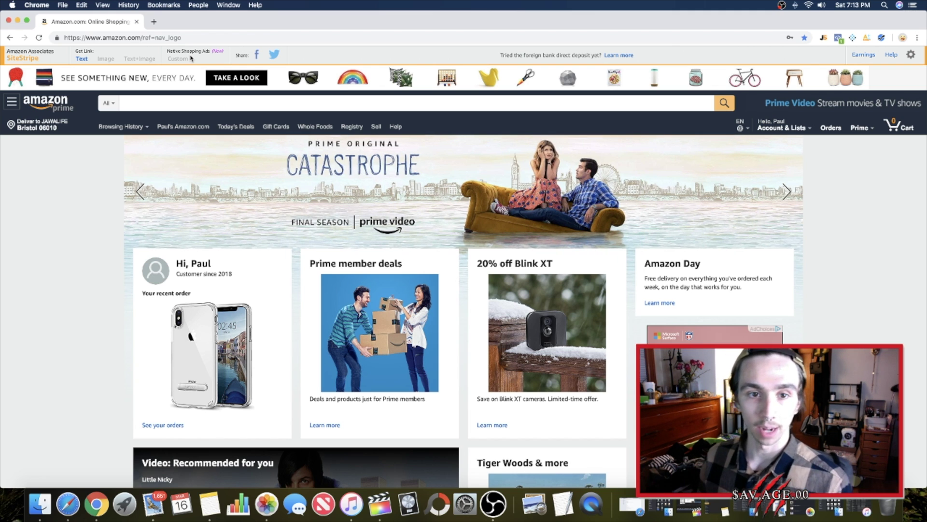
{"action": "left_click", "coordinate": [153, 21]}
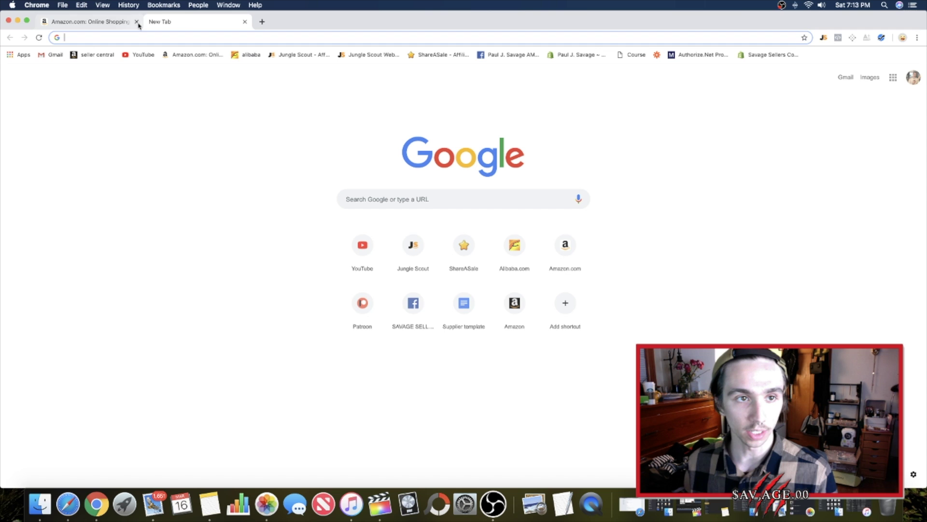
{"action": "left_click", "coordinate": [138, 22]}
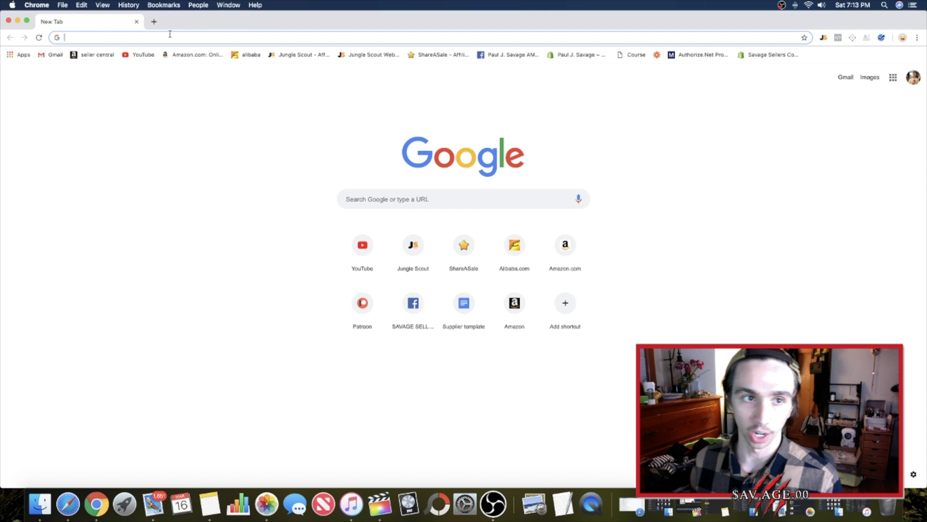
Step: Go to Vipon, sign in with Google, and claim the $18 Floureon walkie talkie coupon
{"action": "type", "text": "vipon"}
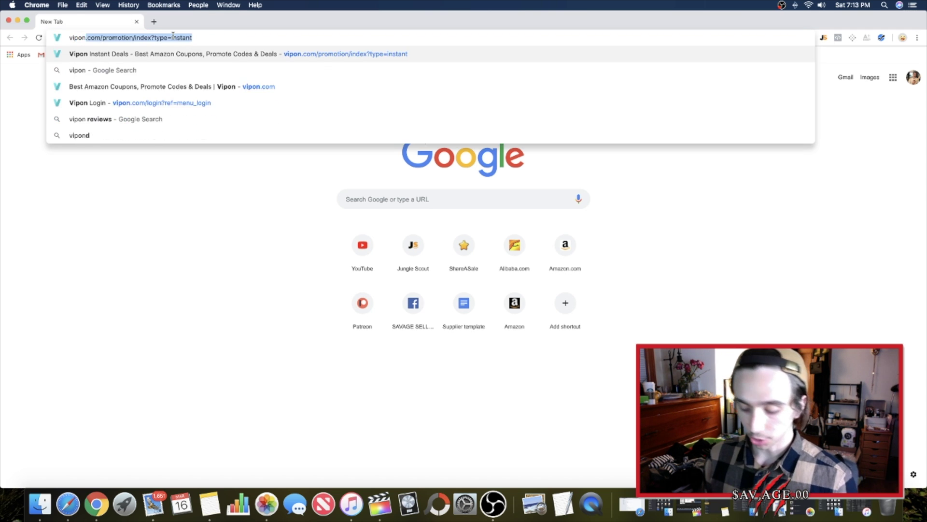
{"action": "key", "text": "Return"}
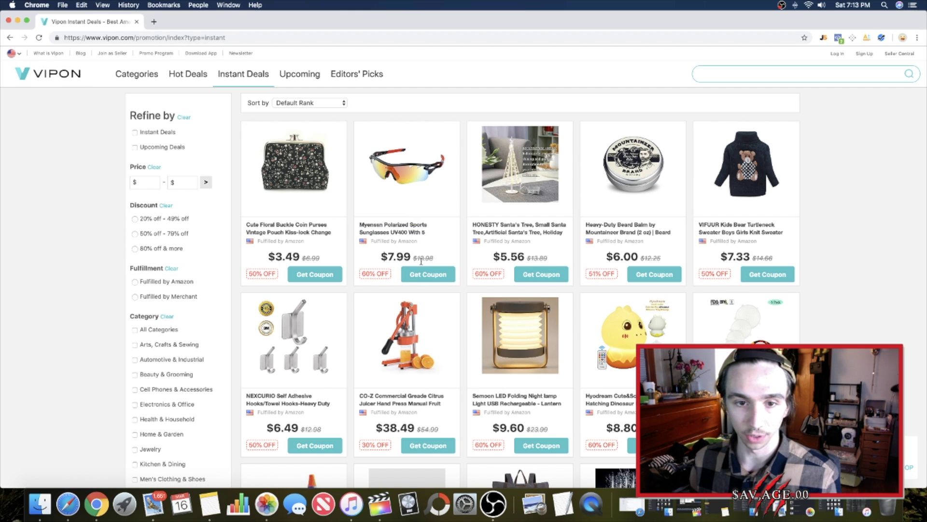
{"action": "left_click", "coordinate": [429, 275]}
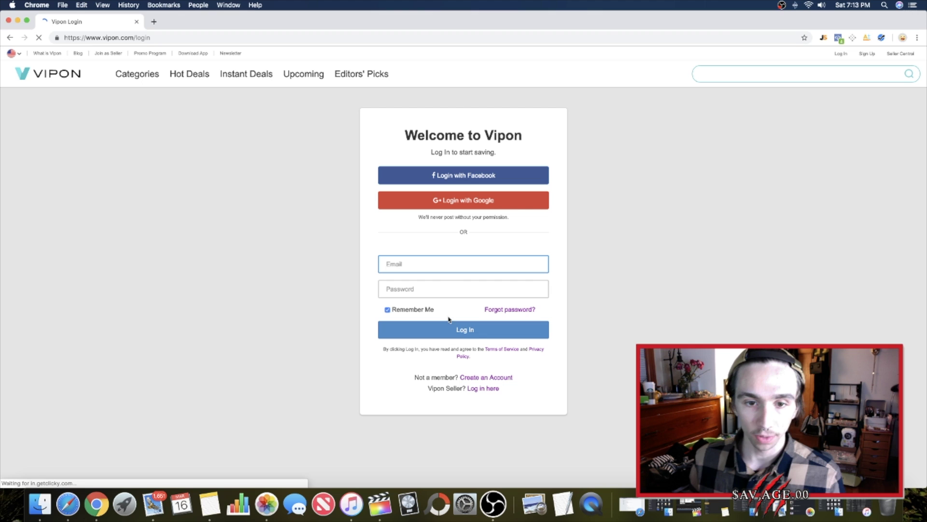
{"action": "left_click", "coordinate": [467, 195]}
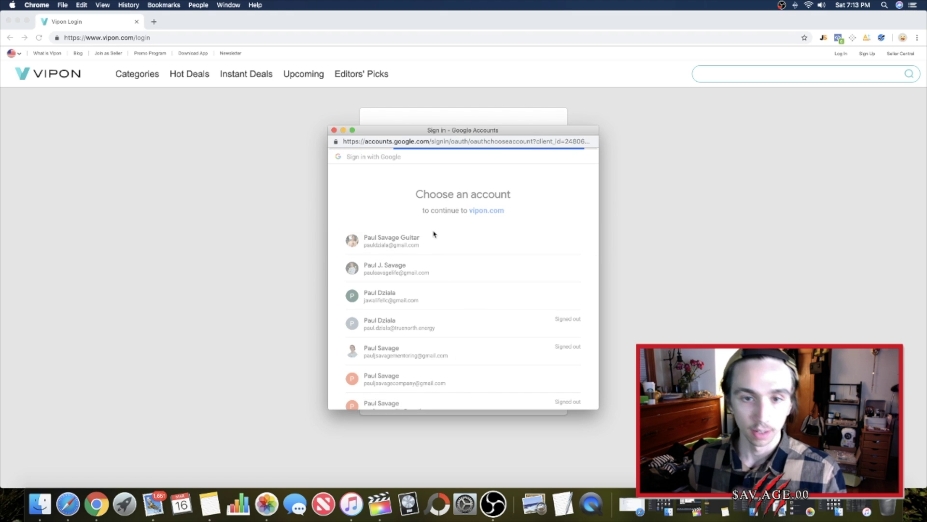
{"action": "left_click", "coordinate": [434, 234]}
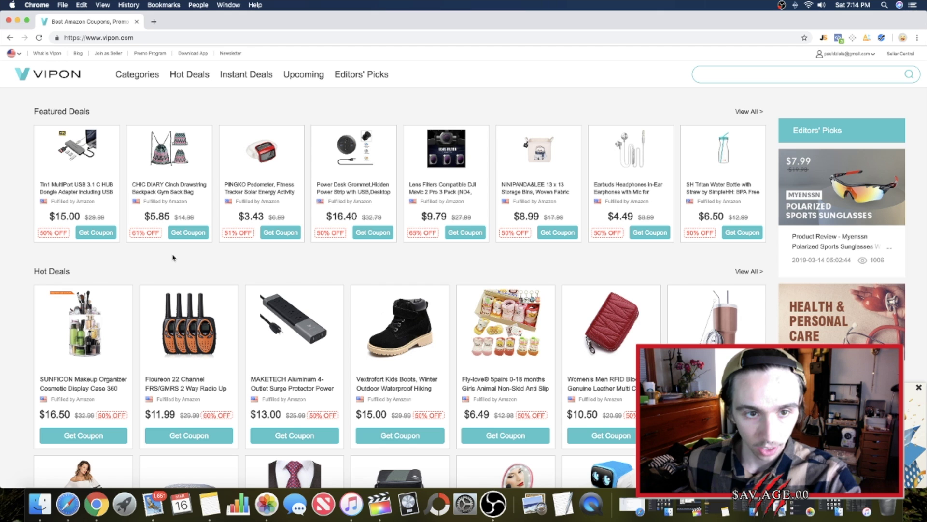
{"action": "scroll", "coordinate": [311, 266], "scroll_direction": "down", "scroll_amount": 5}
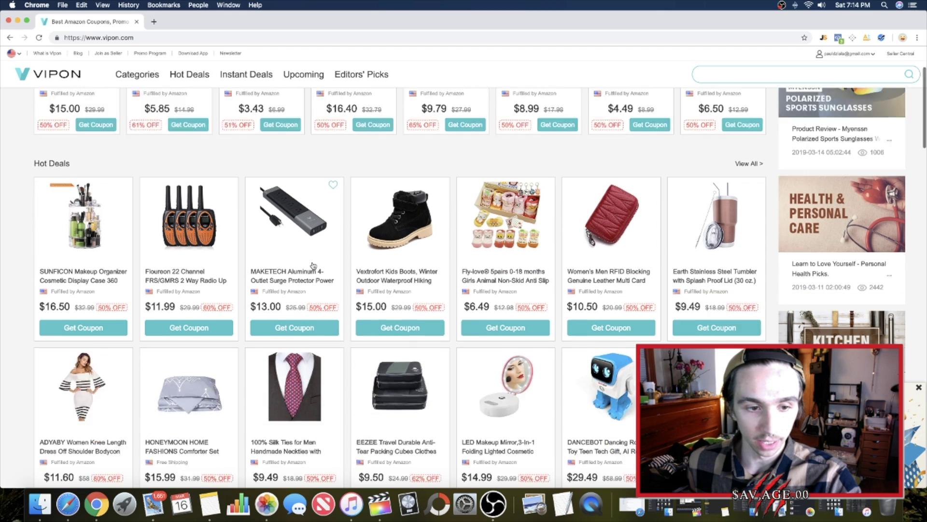
{"action": "left_click", "coordinate": [194, 260]}
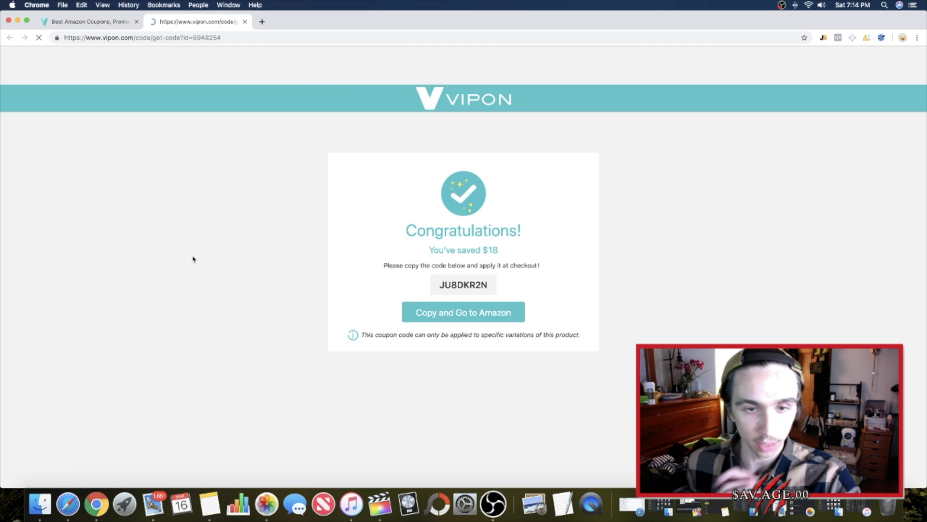
Step: Copy the code and open the Floureon 22 Channel walkie talkie Amazon page, then add a new tab
{"action": "left_click", "coordinate": [461, 318]}
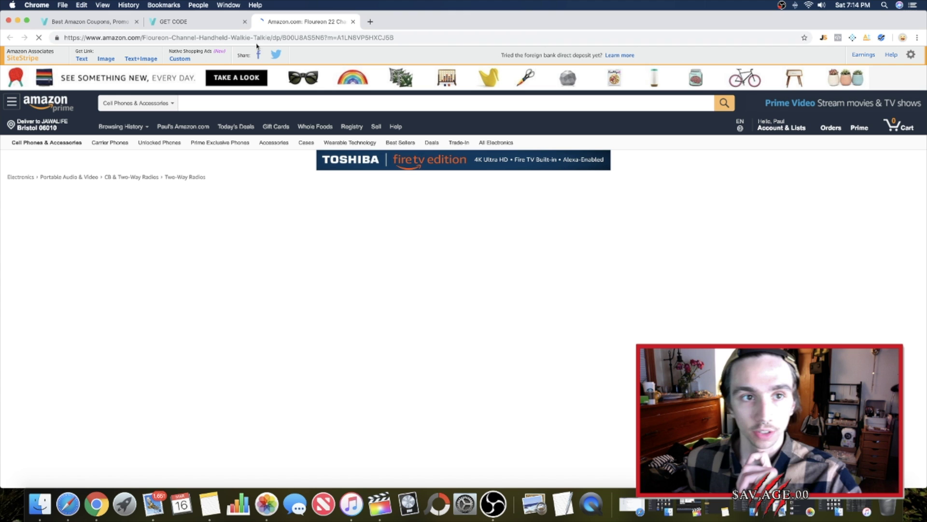
{"action": "left_click", "coordinate": [245, 22]}
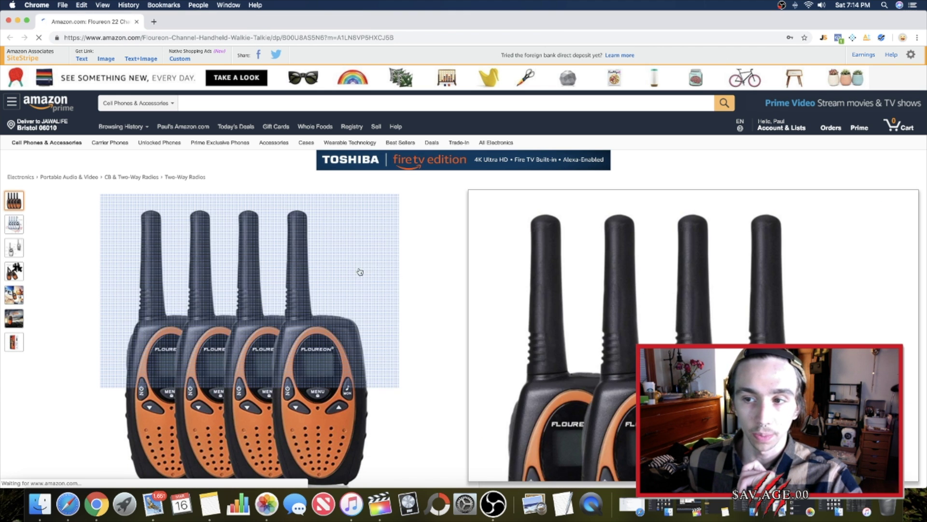
{"action": "scroll", "coordinate": [360, 271], "scroll_direction": "down", "scroll_amount": 3}
{"action": "scroll", "coordinate": [442, 243], "scroll_direction": "up", "scroll_amount": 2}
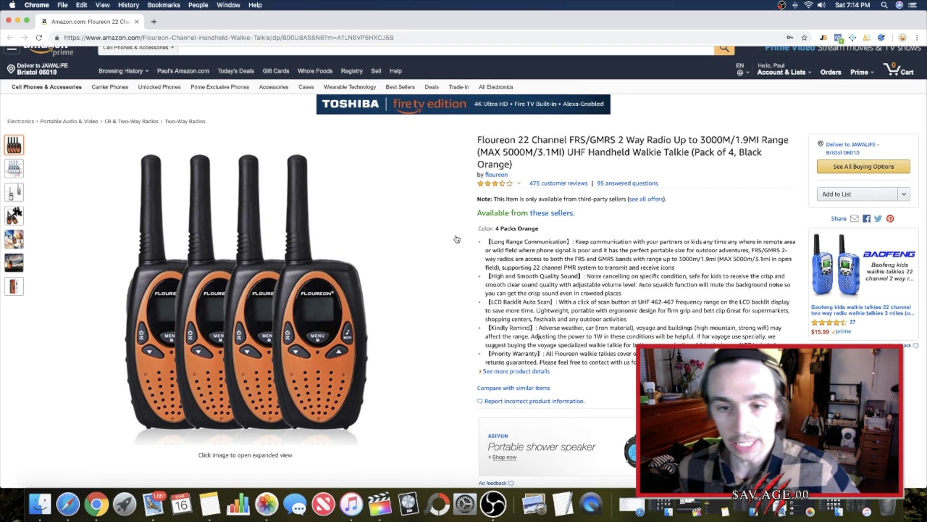
{"action": "scroll", "coordinate": [448, 263], "scroll_direction": "down", "scroll_amount": 2}
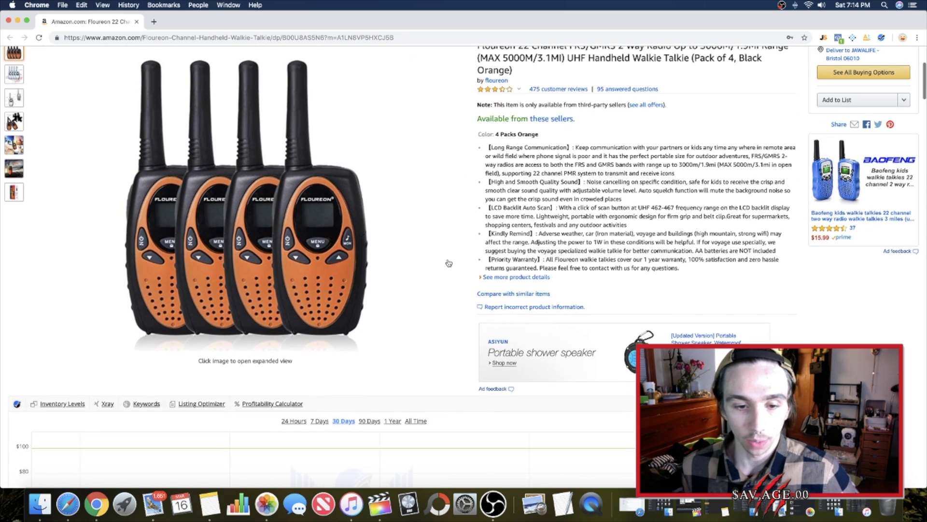
{"action": "scroll", "coordinate": [449, 263], "scroll_direction": "up", "scroll_amount": 2}
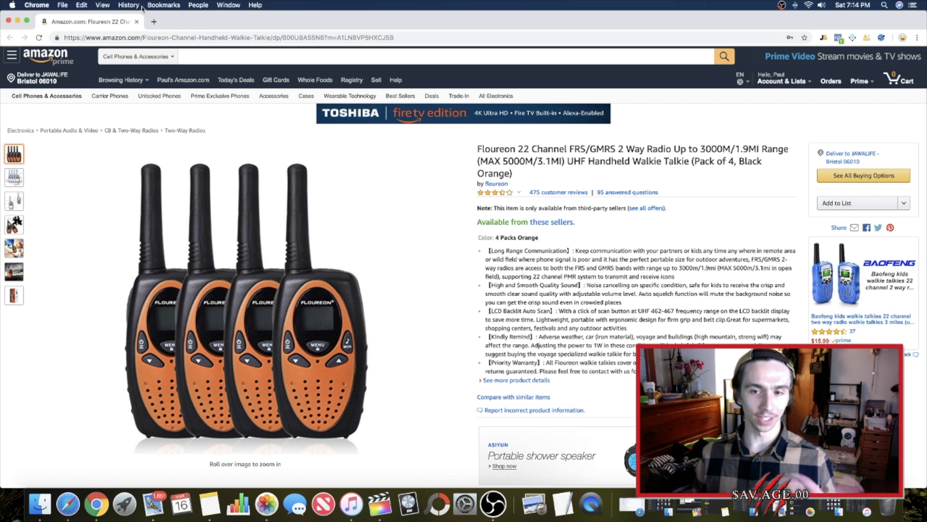
{"action": "left_click", "coordinate": [154, 21]}
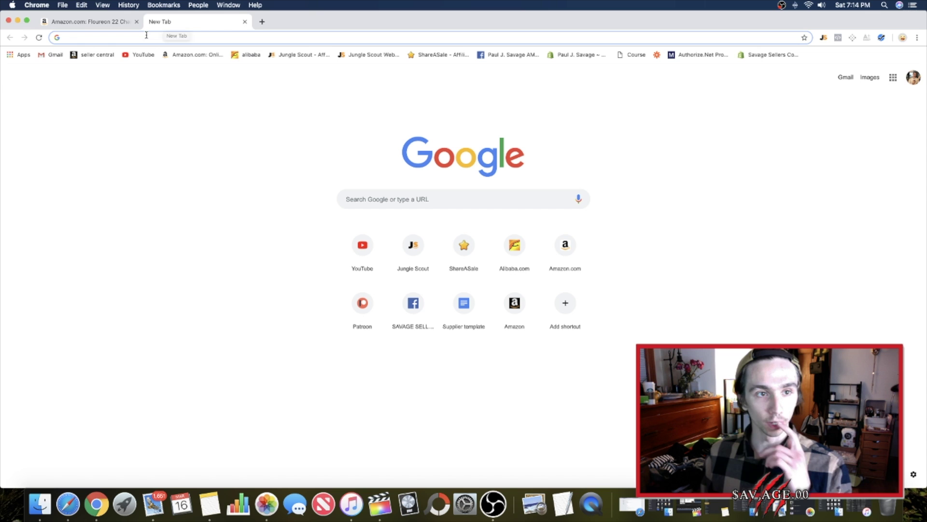
Step: Search Google for 'helium 10', open the Helium 10 site, then return to the Amazon tab
{"action": "type", "text": "hel"}
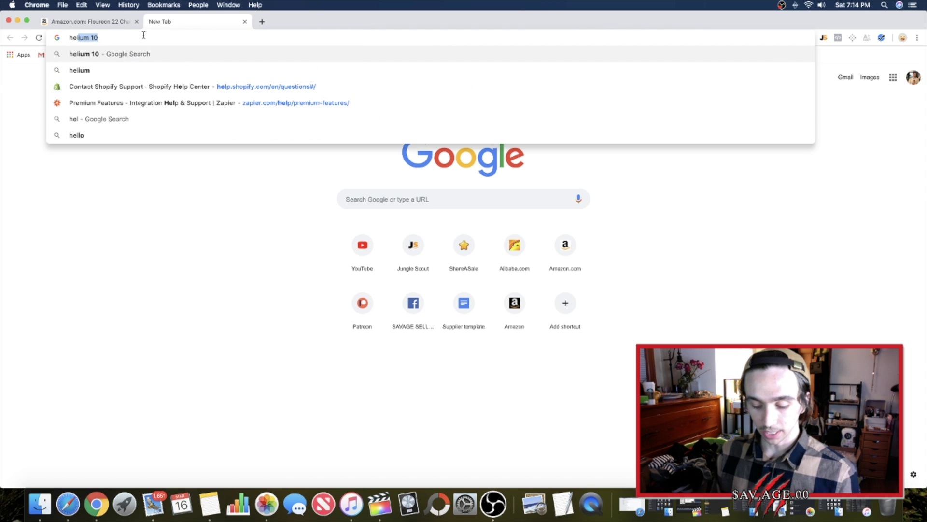
{"action": "type", "text": "ium 10"}
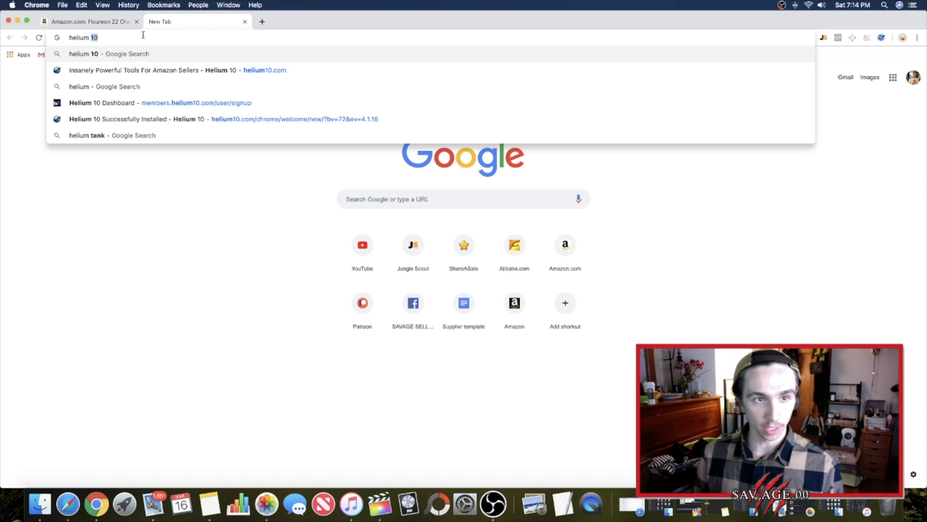
{"action": "left_click", "coordinate": [122, 55]}
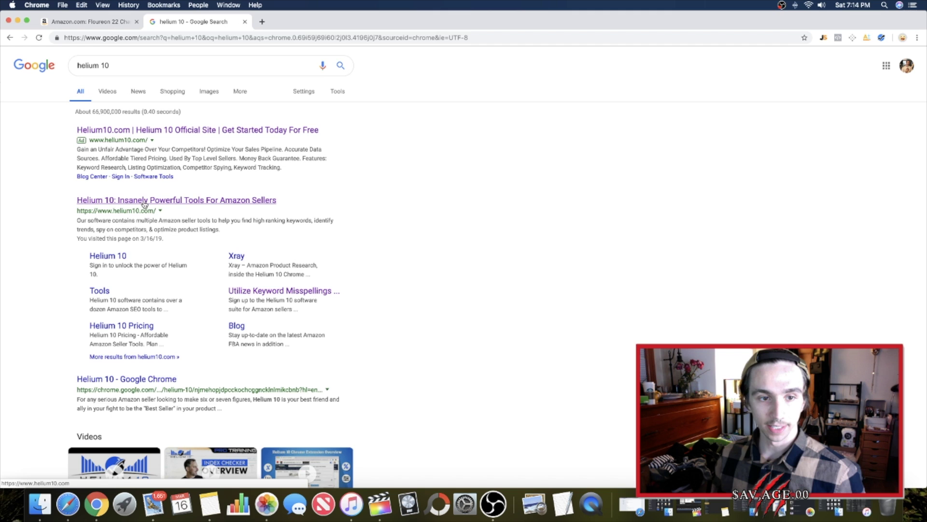
{"action": "left_click", "coordinate": [144, 203]}
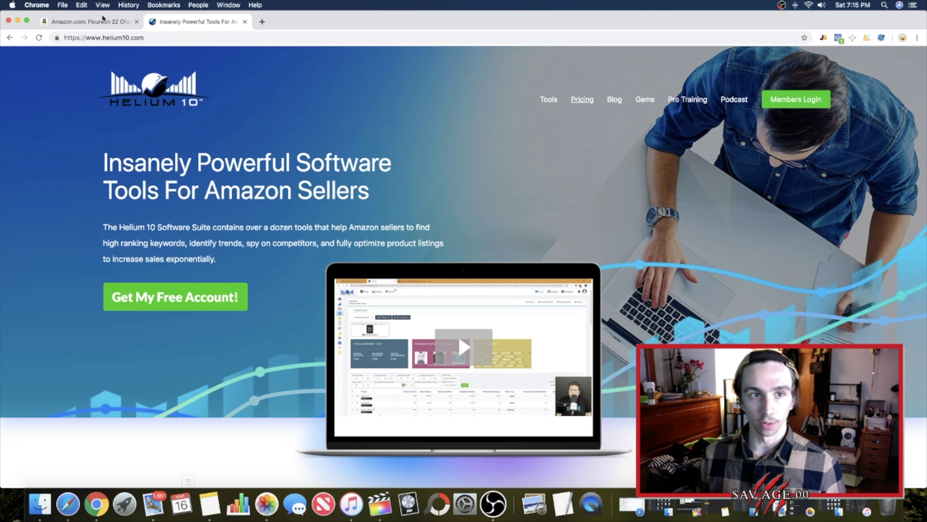
{"action": "left_click", "coordinate": [106, 22]}
Step: Close the Helium 10 and walkie talkie tabs, leaving a blank new tab
{"action": "left_click", "coordinate": [245, 22]}
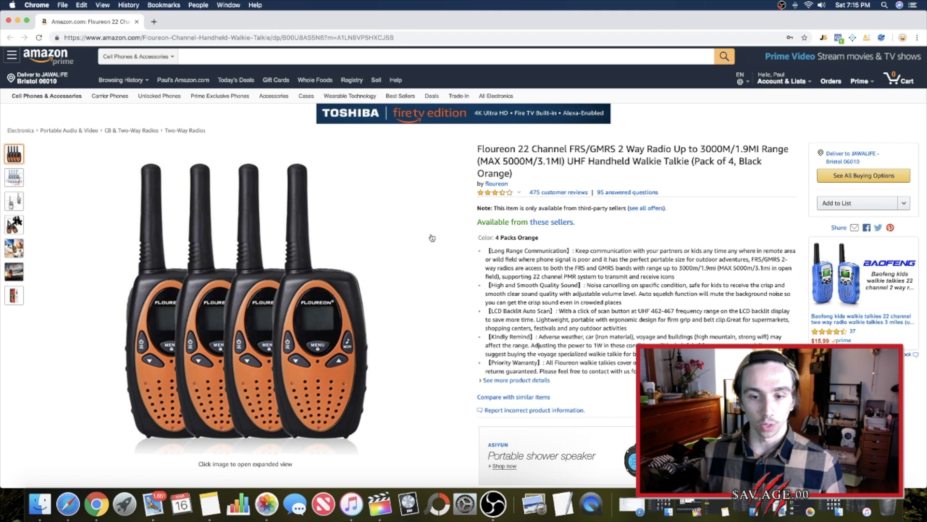
{"action": "scroll", "coordinate": [429, 236], "scroll_direction": "down", "scroll_amount": 5}
{"action": "scroll", "coordinate": [431, 236], "scroll_direction": "down", "scroll_amount": 3}
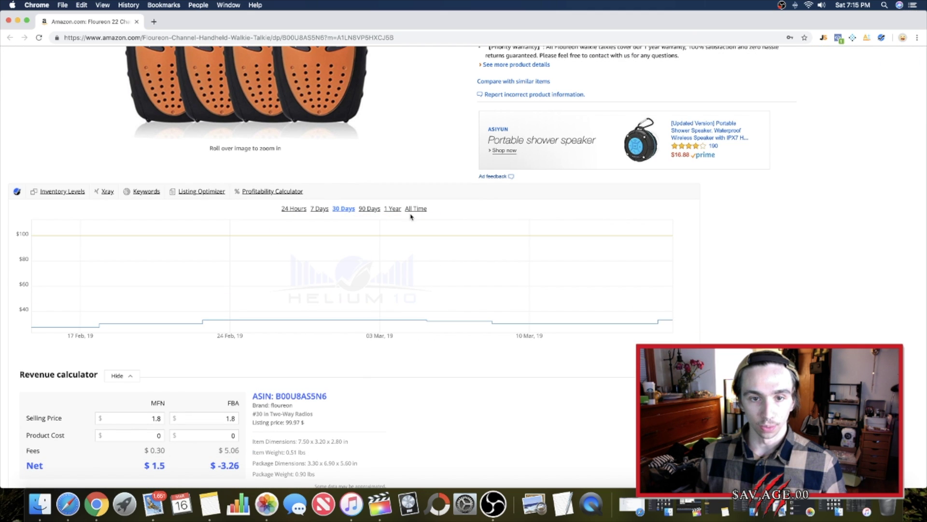
{"action": "scroll", "coordinate": [408, 227], "scroll_direction": "up", "scroll_amount": 5}
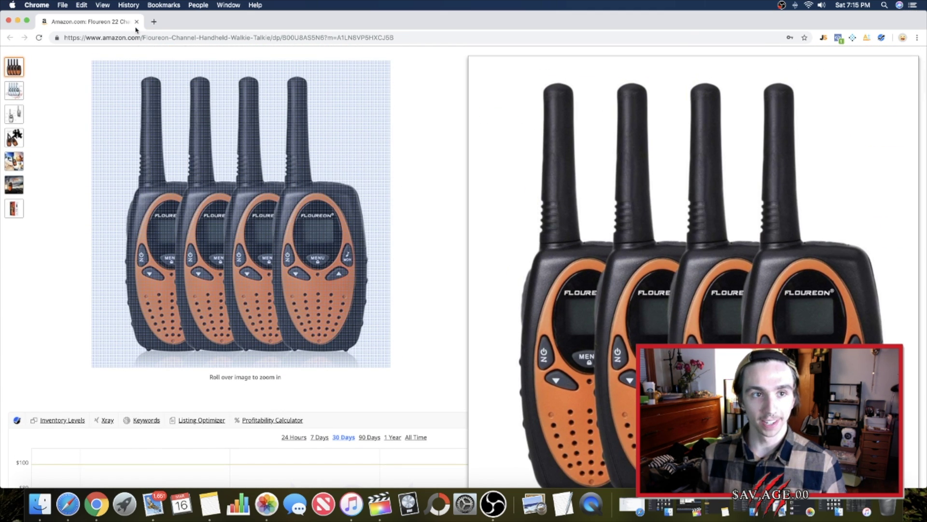
{"action": "left_click", "coordinate": [154, 21]}
{"action": "left_click", "coordinate": [137, 21]}
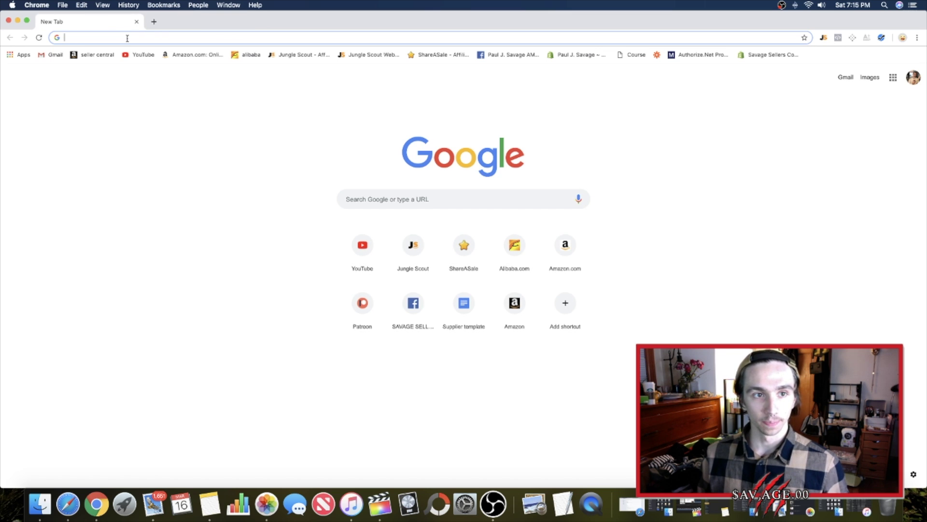
Step: Search Amazon for 'bed bug interceptors'
{"action": "left_click", "coordinate": [198, 56]}
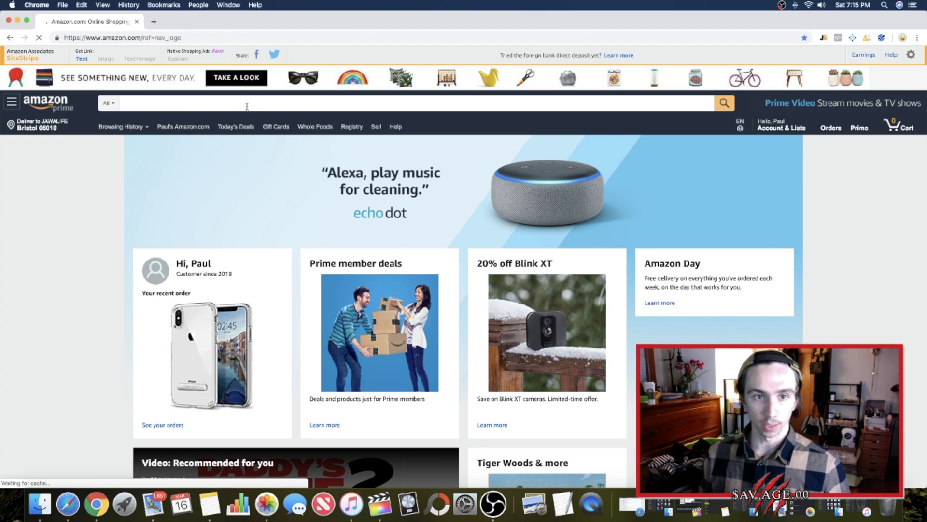
{"action": "left_click", "coordinate": [252, 103]}
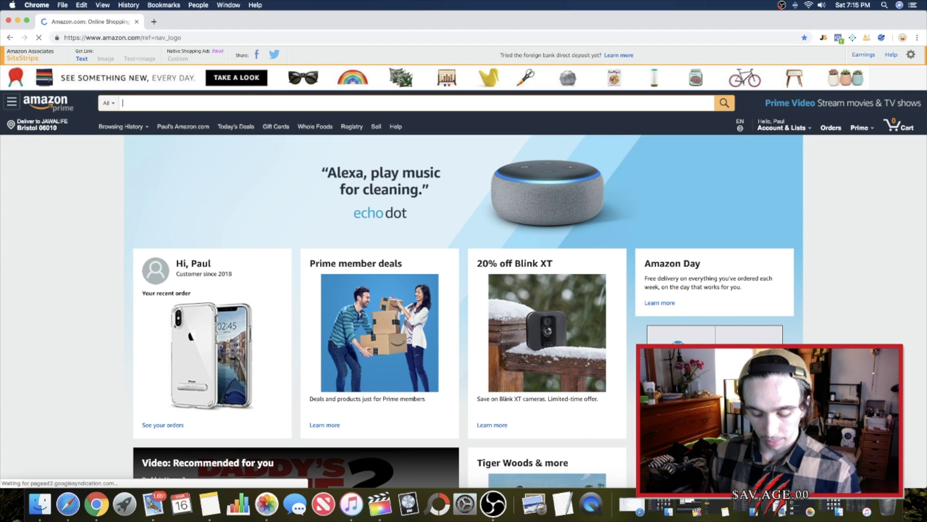
{"action": "type", "text": "bed bug interceptors"}
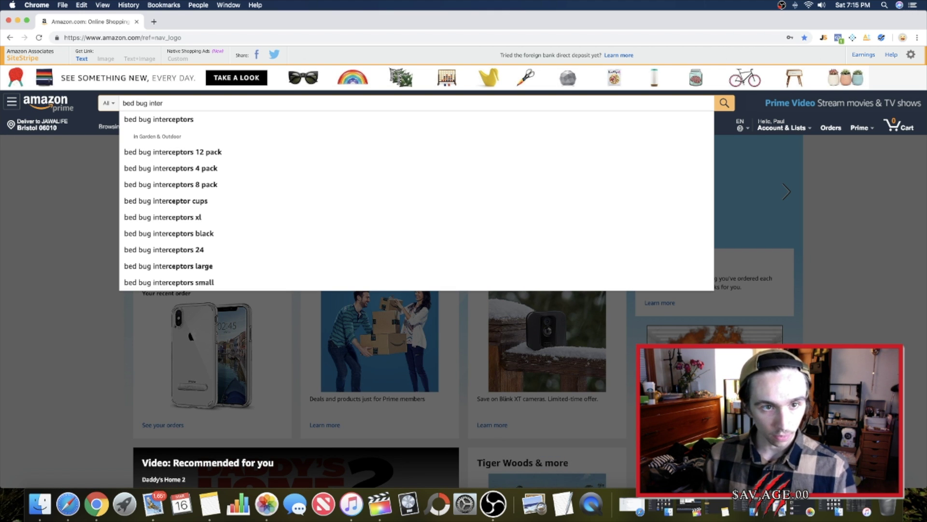
{"action": "key", "text": "Return"}
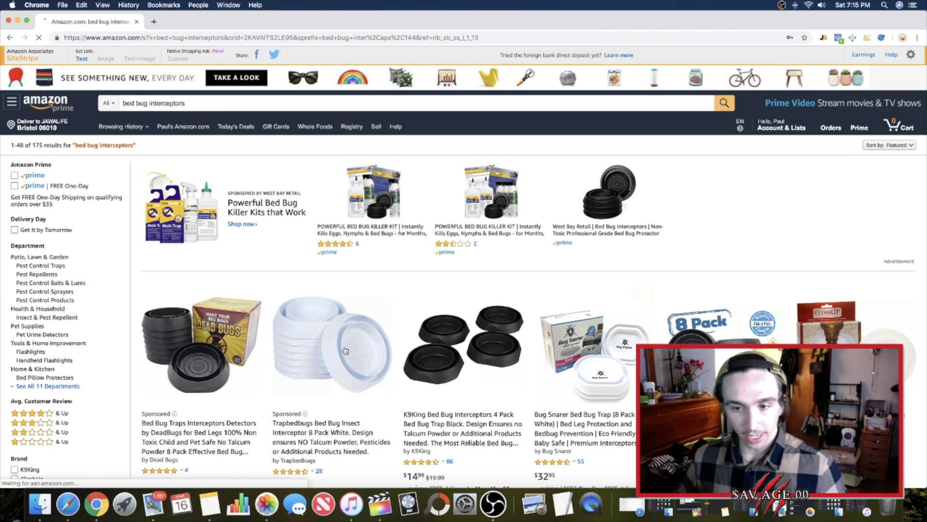
Step: Open the Trapbedbugs Bed Bug Insect Interceptor 8 Pack White listing from the results
{"action": "scroll", "coordinate": [345, 334], "scroll_direction": "down", "scroll_amount": 3}
{"action": "scroll", "coordinate": [329, 310], "scroll_direction": "down", "scroll_amount": 2}
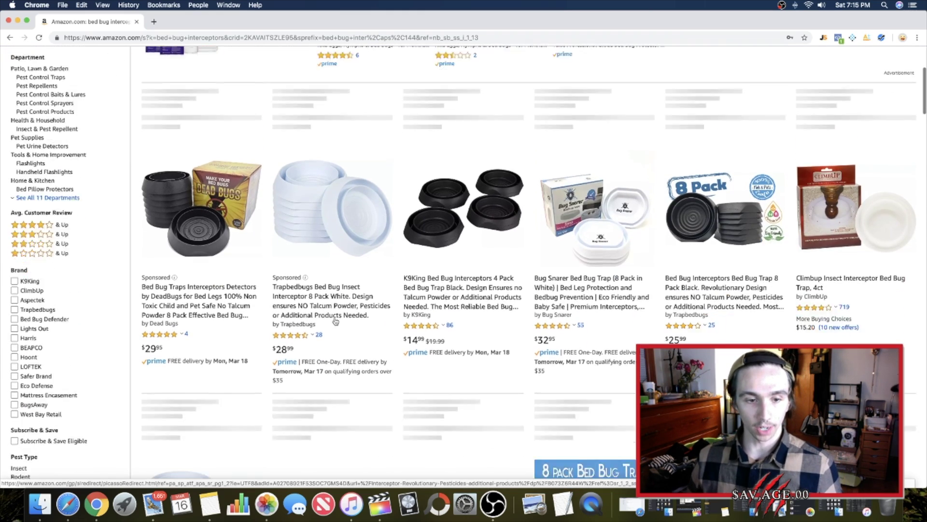
{"action": "scroll", "coordinate": [300, 270], "scroll_direction": "down", "scroll_amount": 4}
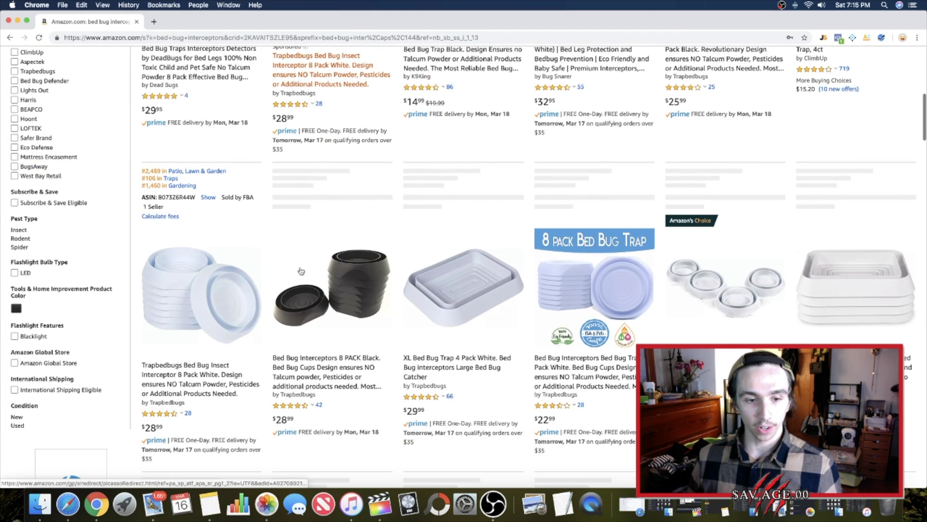
{"action": "left_click", "coordinate": [300, 271]}
{"action": "left_click", "coordinate": [184, 389]}
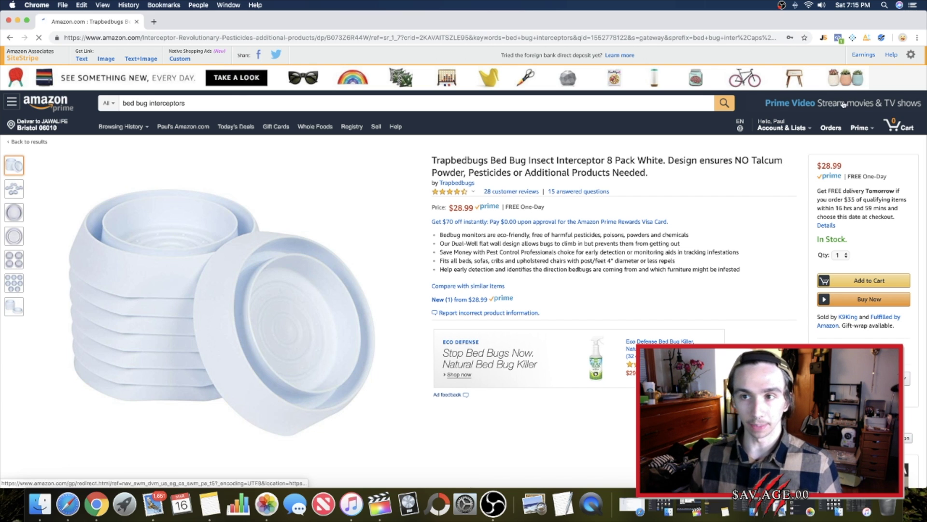
Step: Review the interceptor's Jungle Scout sales estimate row, then close the panel
{"action": "left_click", "coordinate": [823, 37]}
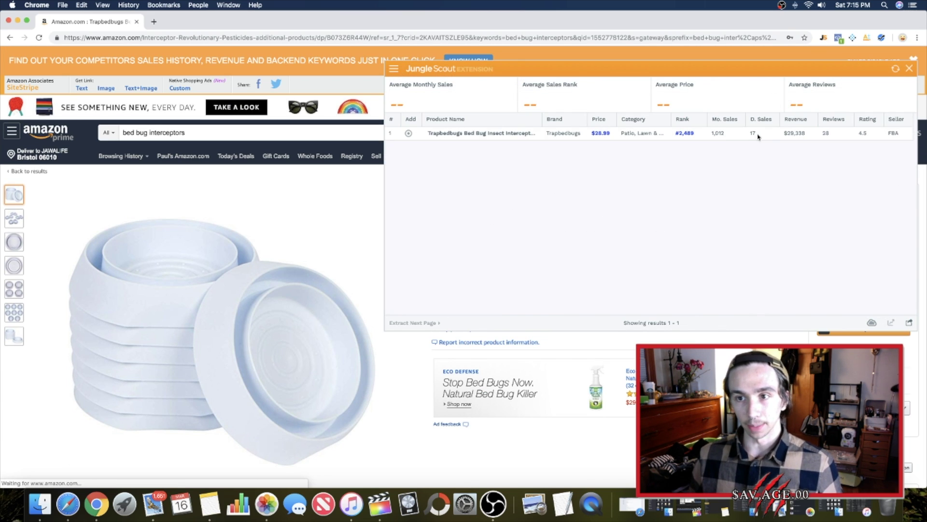
{"action": "triple_click", "coordinate": [816, 137]}
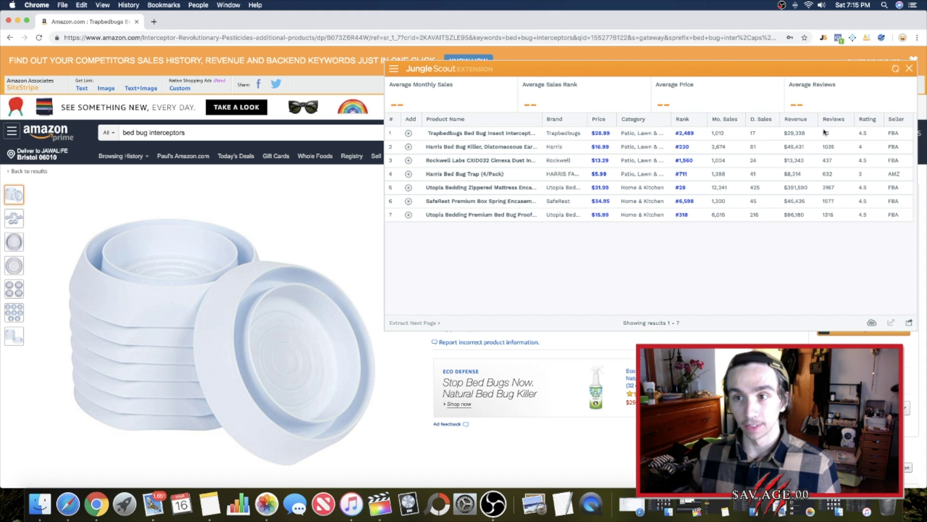
{"action": "left_click", "coordinate": [910, 69]}
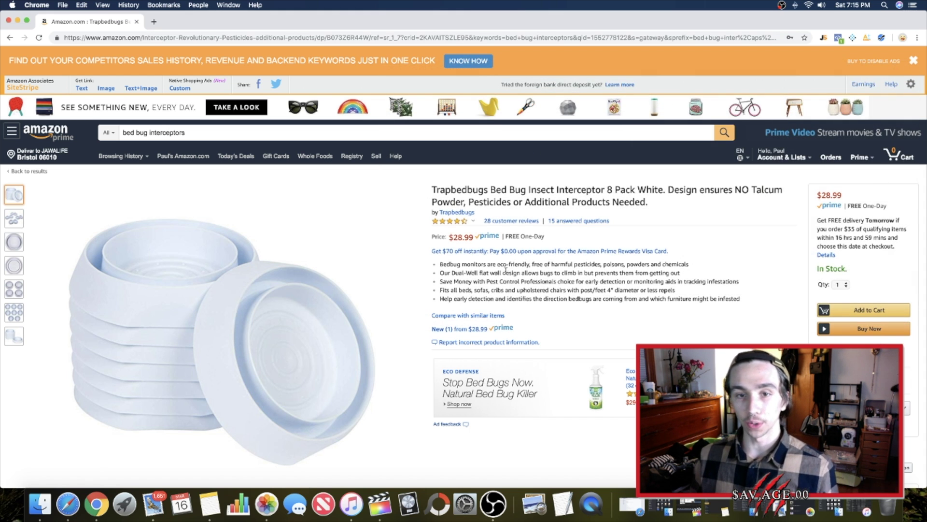
Step: Set the Helium 10 price and sales-rank chart to 90 Days
{"action": "scroll", "coordinate": [411, 301], "scroll_direction": "down", "scroll_amount": 3}
{"action": "scroll", "coordinate": [428, 304], "scroll_direction": "down", "scroll_amount": 4}
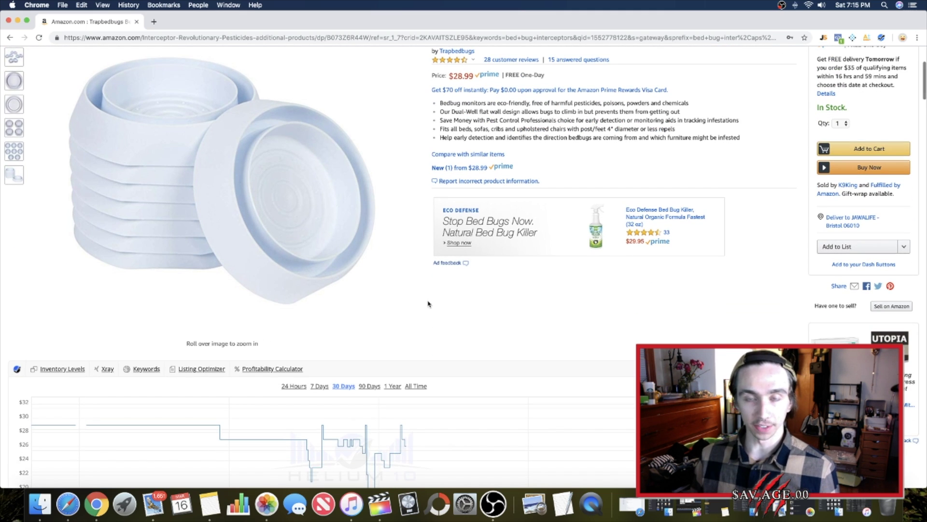
{"action": "scroll", "coordinate": [427, 304], "scroll_direction": "down", "scroll_amount": 5}
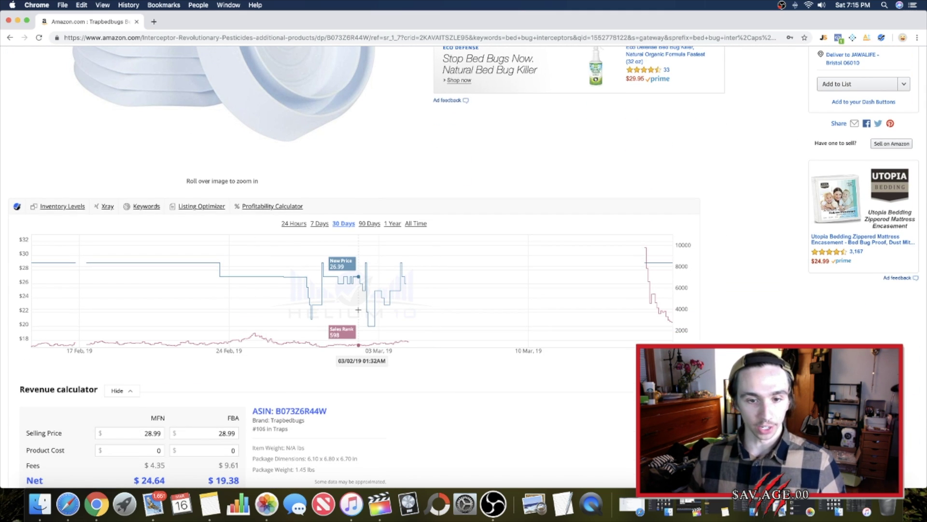
{"action": "left_click", "coordinate": [369, 225]}
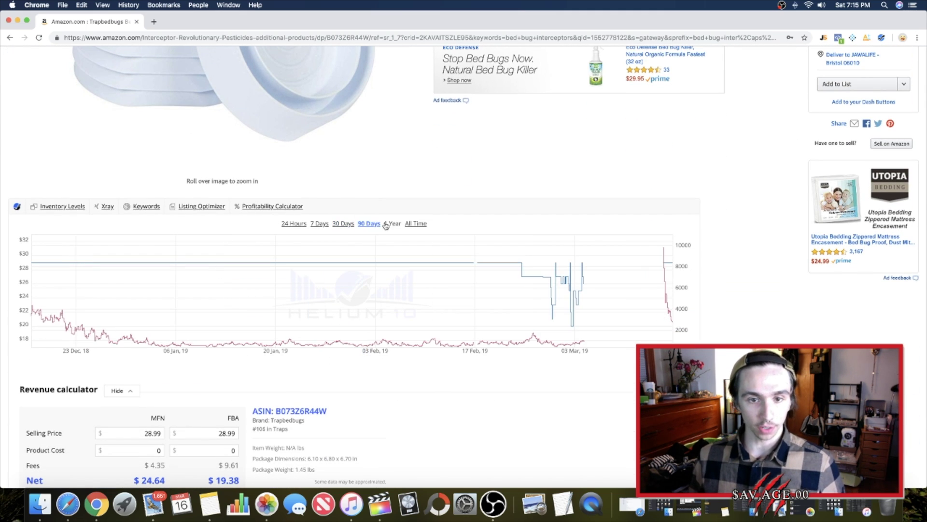
Step: Switch the Helium 10 chart to 1 Year (May 2018 to March 2019) and review it
{"action": "left_click", "coordinate": [391, 225]}
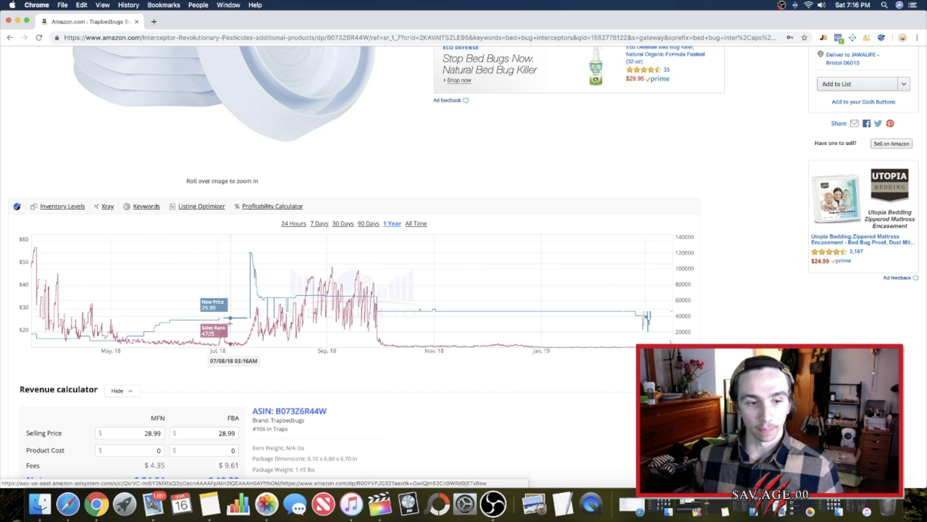
{"action": "scroll", "coordinate": [231, 319], "scroll_direction": "down", "scroll_amount": 1}
{"action": "scroll", "coordinate": [200, 287], "scroll_direction": "down", "scroll_amount": 3}
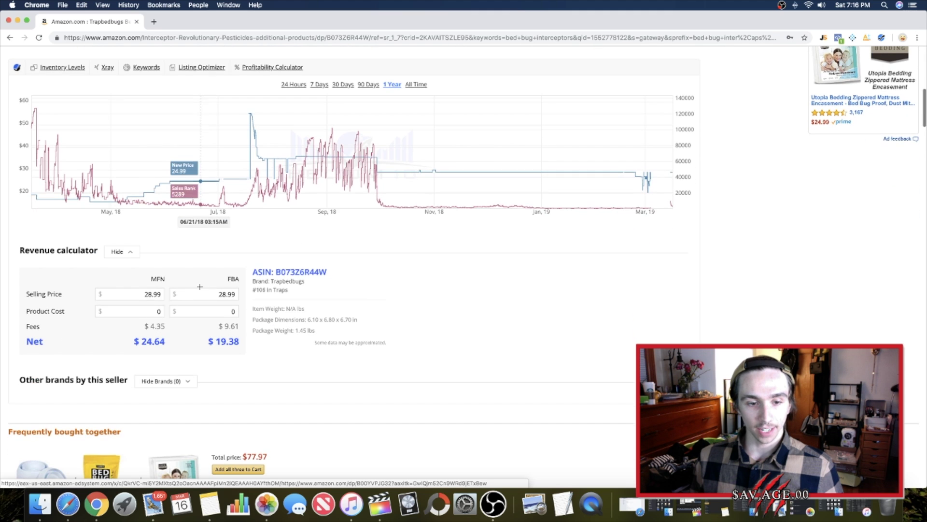
{"action": "scroll", "coordinate": [200, 287], "scroll_direction": "up", "scroll_amount": 3}
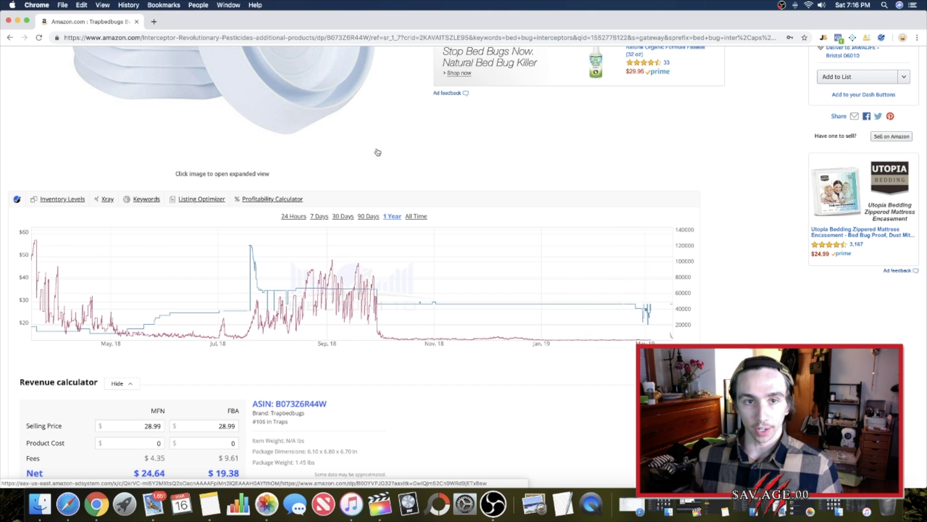
{"action": "mouse_move", "coordinate": [370, 126]}
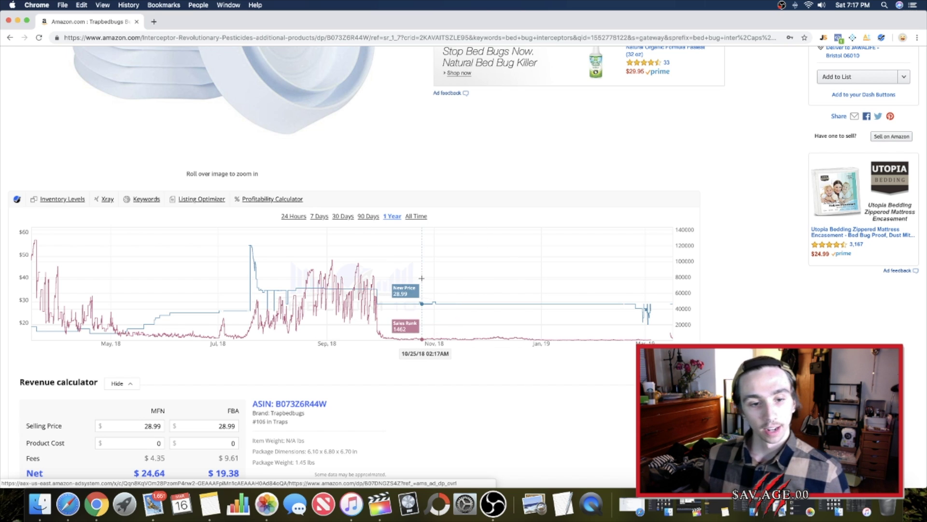
{"action": "scroll", "coordinate": [457, 374], "scroll_direction": "down", "scroll_amount": 3}
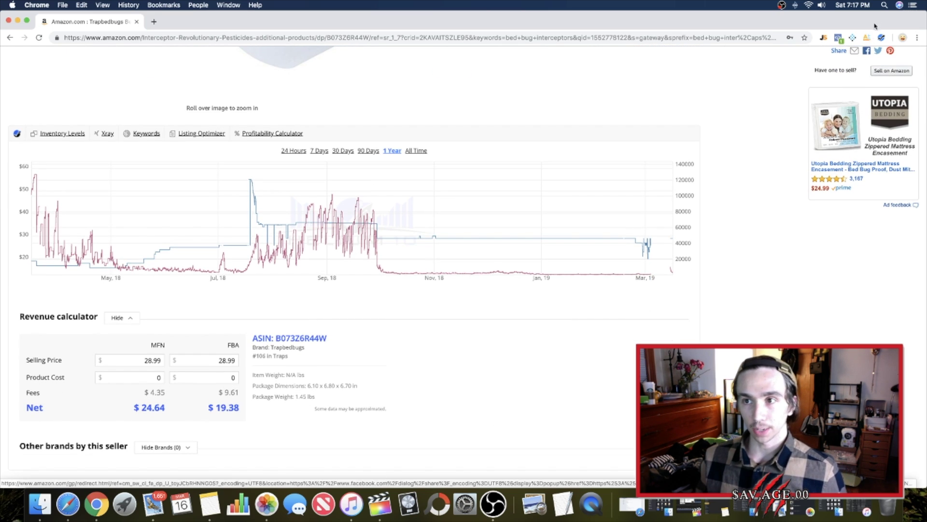
Step: Dismiss the AMZScout menu and enter an FBA product cost of 7 in the revenue calculator
{"action": "left_click", "coordinate": [868, 38]}
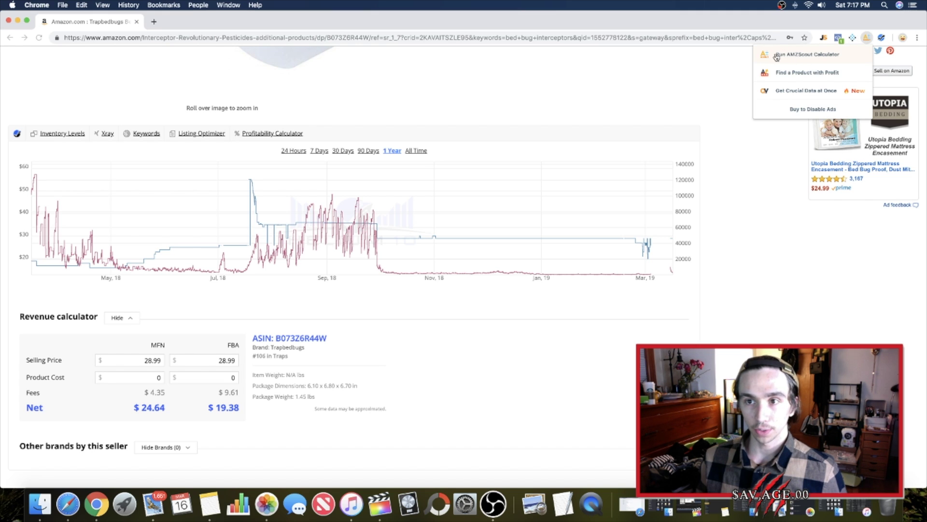
{"action": "left_click", "coordinate": [745, 61]}
{"action": "scroll", "coordinate": [746, 74], "scroll_direction": "down", "scroll_amount": 4}
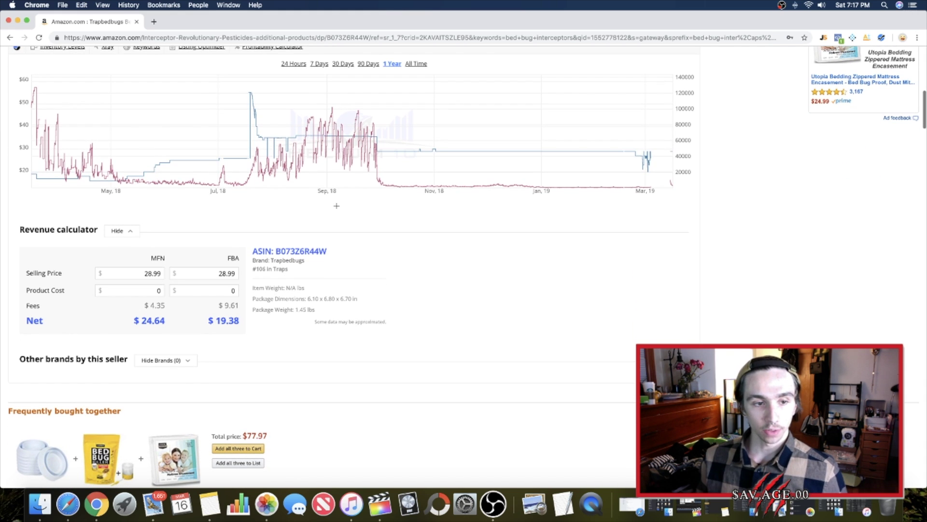
{"action": "left_click", "coordinate": [212, 289]}
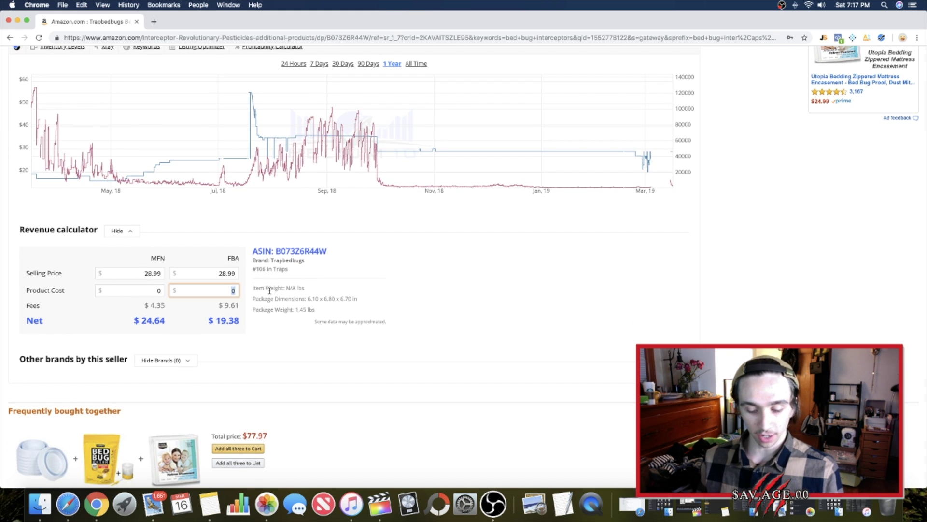
{"action": "left_click", "coordinate": [392, 284]}
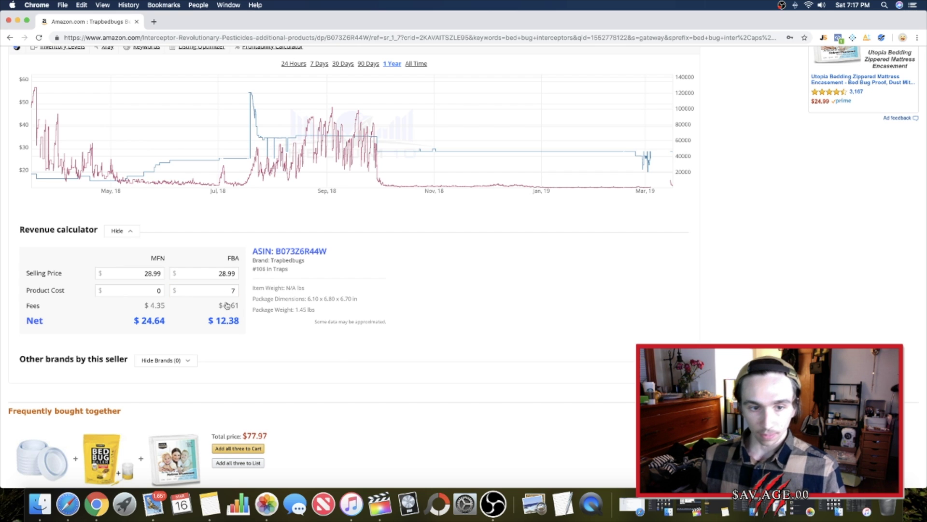
{"action": "left_click_drag", "start_coordinate": [216, 307], "coordinate": [251, 308]}
{"action": "left_click", "coordinate": [246, 308]}
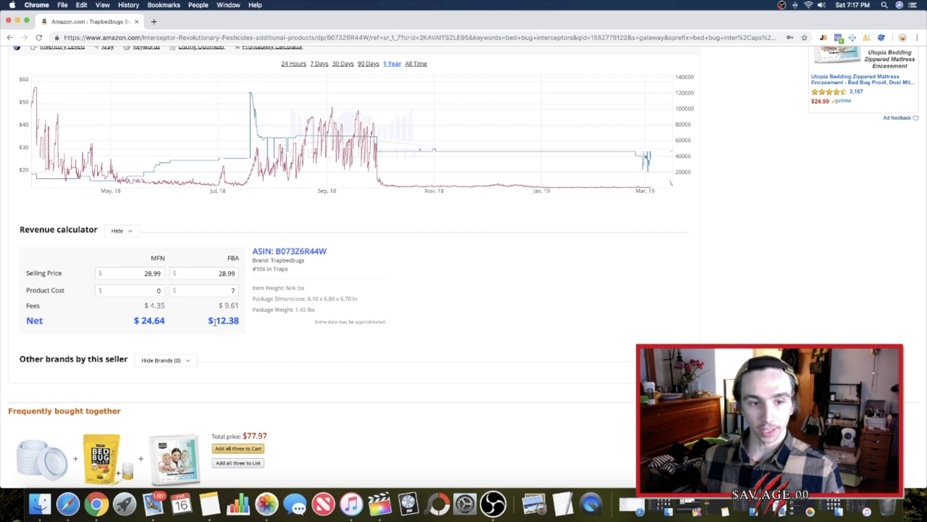
Step: Change the FBA product cost to 4.5, bringing the FBA net to $14.88
{"action": "mouse_move", "coordinate": [226, 307]}
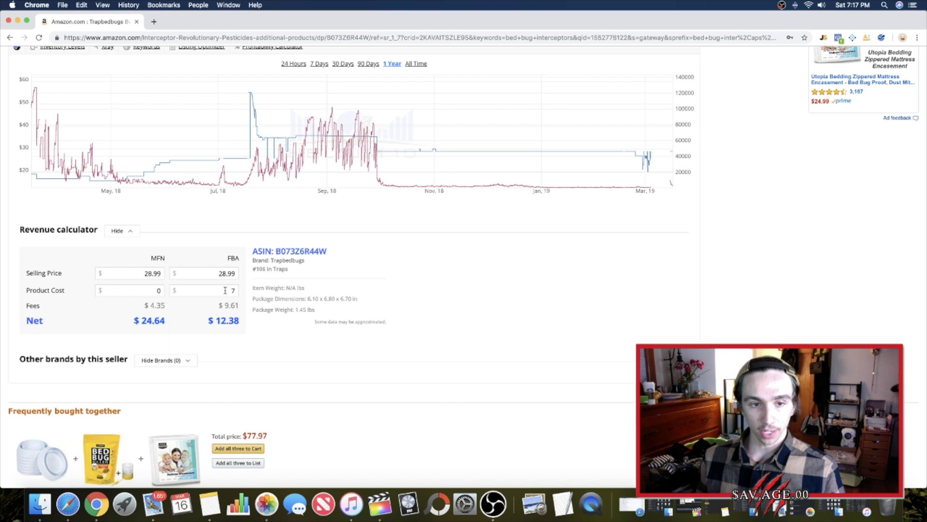
{"action": "left_click_drag", "start_coordinate": [225, 290], "coordinate": [244, 295]}
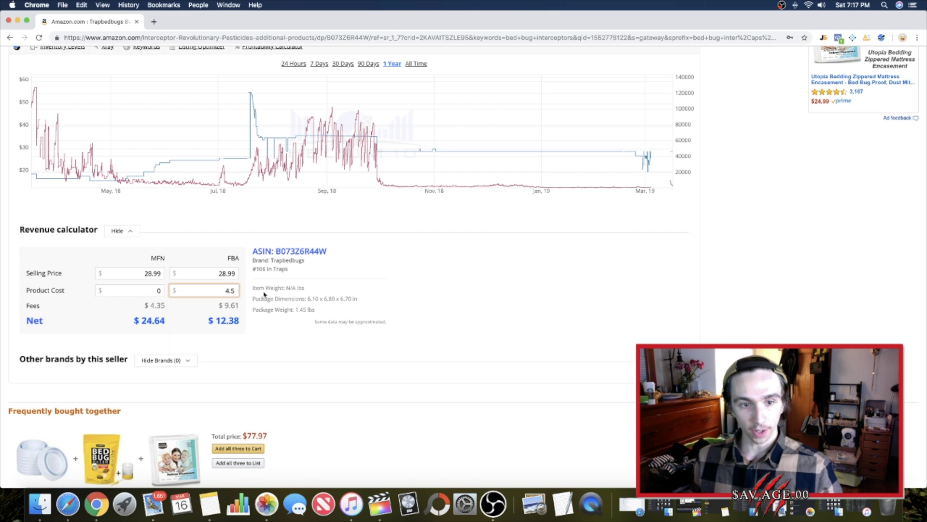
{"action": "mouse_move", "coordinate": [227, 309]}
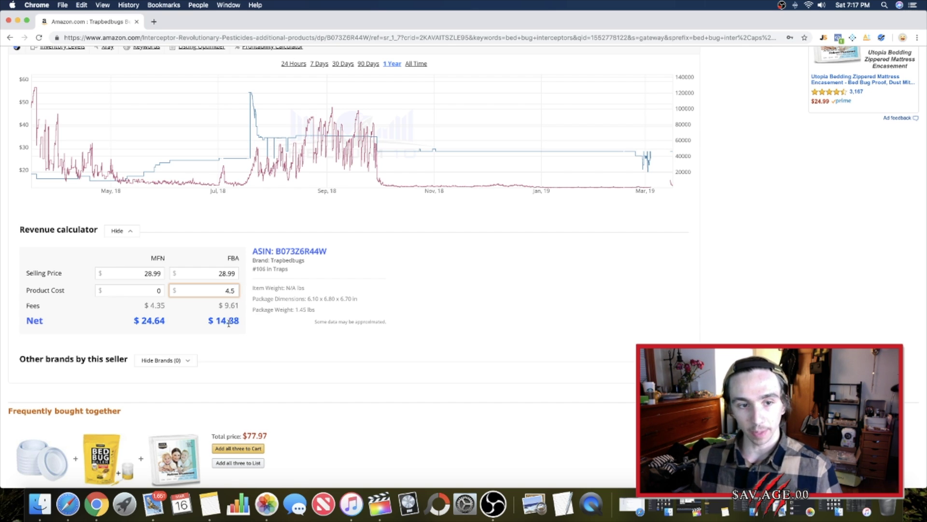
{"action": "left_click_drag", "start_coordinate": [219, 323], "coordinate": [249, 323]}
{"action": "left_click", "coordinate": [247, 326]}
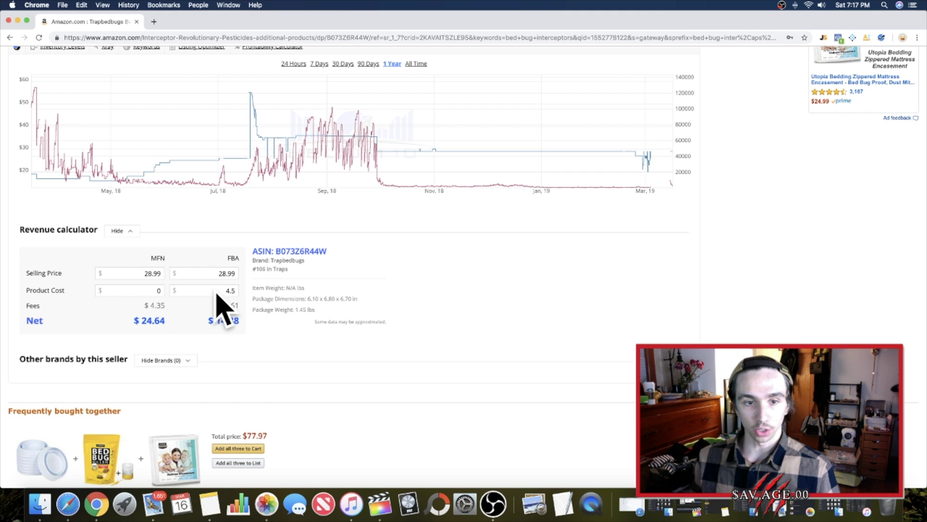
{"action": "scroll", "coordinate": [244, 297], "scroll_direction": "up", "scroll_amount": 5}
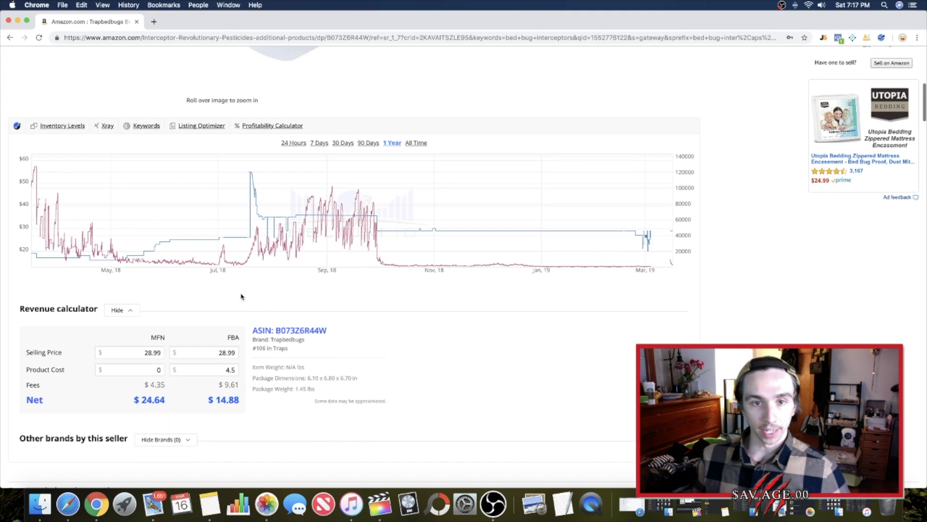
{"action": "scroll", "coordinate": [241, 297], "scroll_direction": "up", "scroll_amount": 1}
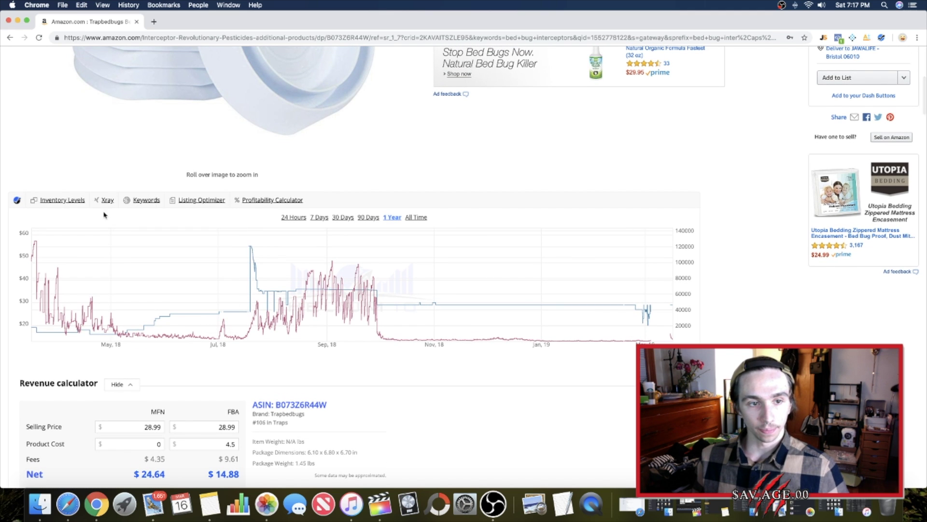
{"action": "scroll", "coordinate": [304, 203], "scroll_direction": "up", "scroll_amount": 8}
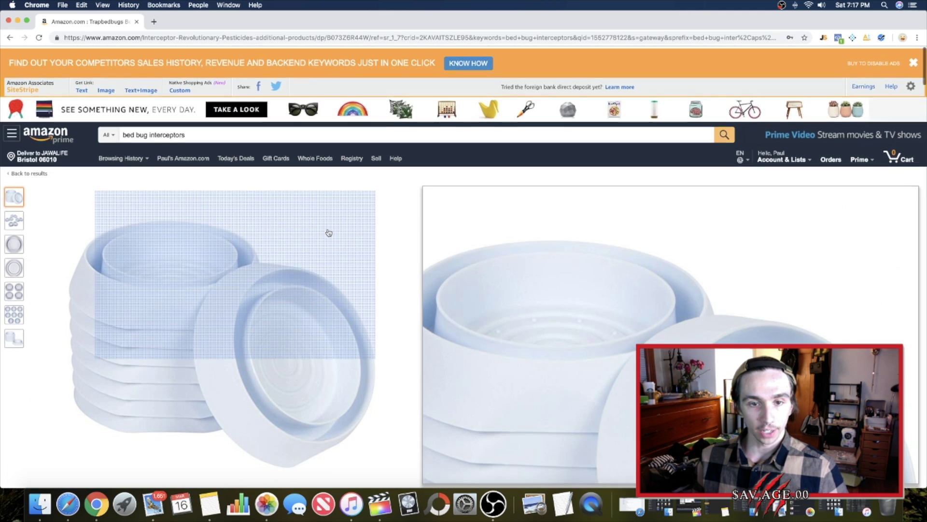
{"action": "scroll", "coordinate": [347, 234], "scroll_direction": "down", "scroll_amount": 5}
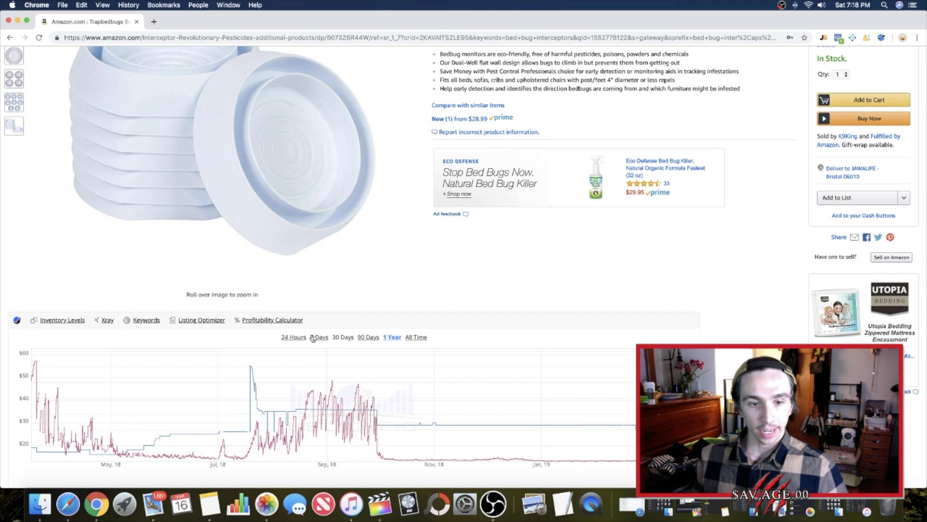
{"action": "scroll", "coordinate": [160, 322], "scroll_direction": "down", "scroll_amount": 1}
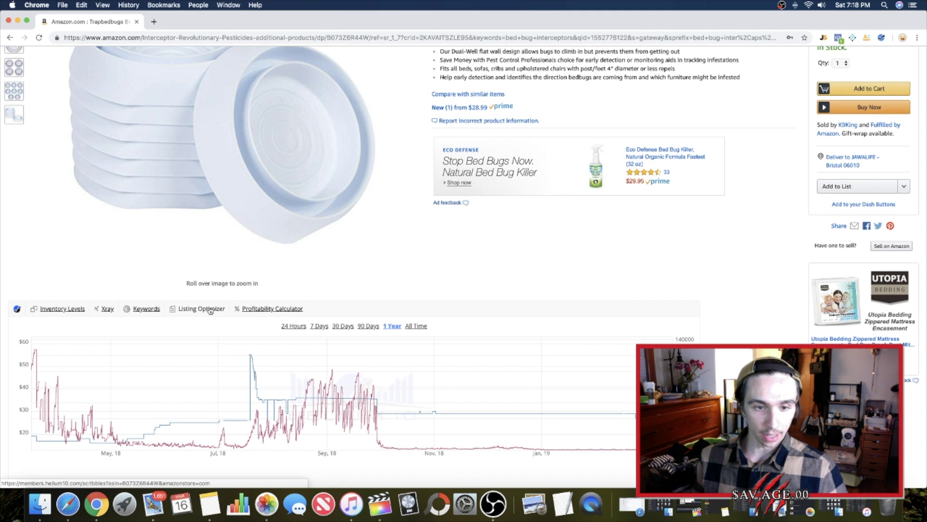
{"action": "left_click", "coordinate": [264, 310]}
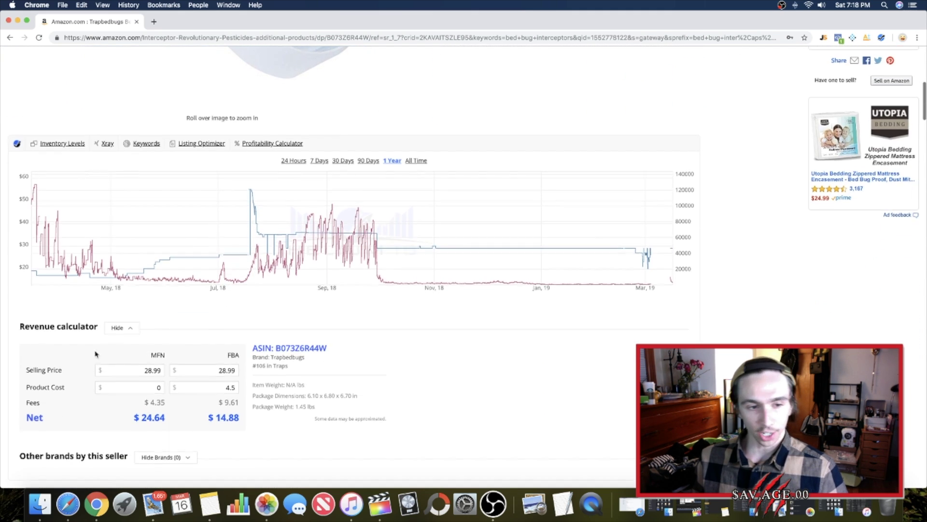
{"action": "left_click", "coordinate": [271, 144]}
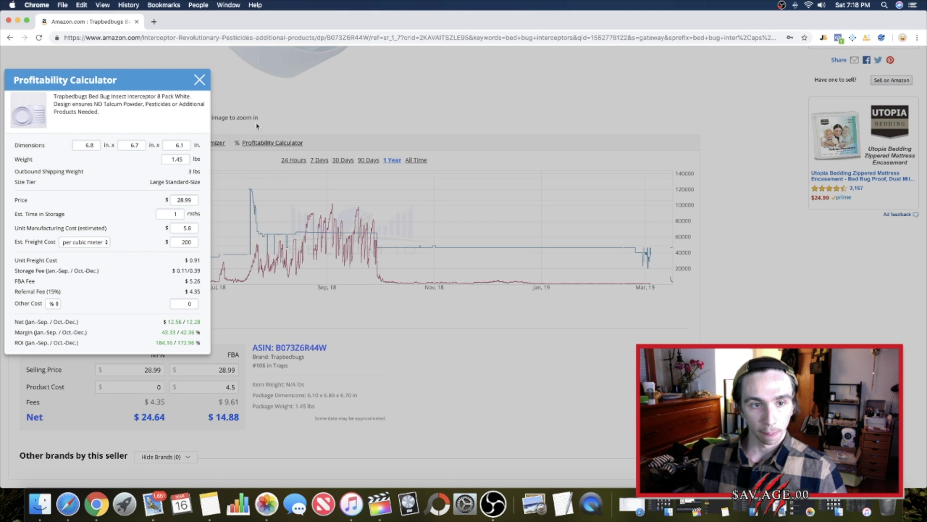
{"action": "left_click_drag", "start_coordinate": [173, 83], "coordinate": [558, 72]}
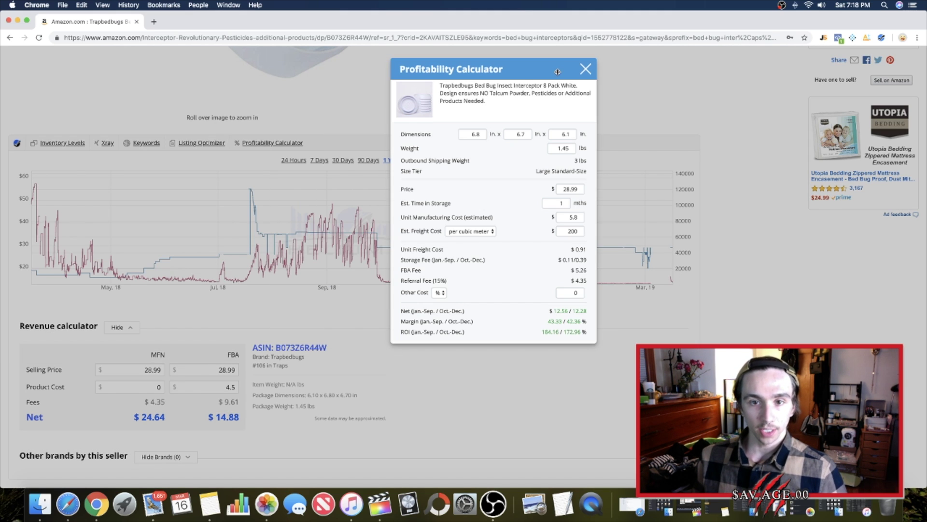
{"action": "left_click", "coordinate": [585, 71]}
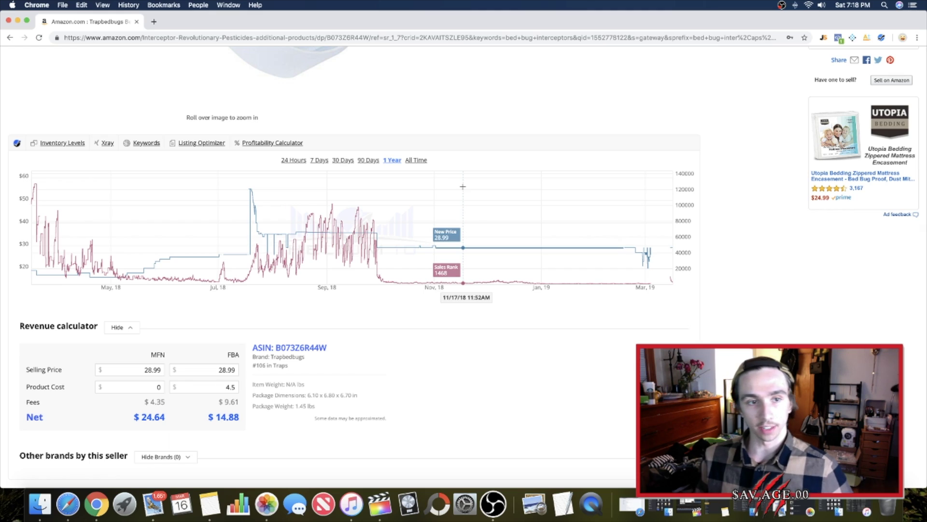
Step: Rerun the 'bed bug interceptors' search to show results 1-48 of 175
{"action": "scroll", "coordinate": [411, 231], "scroll_direction": "up", "scroll_amount": 10}
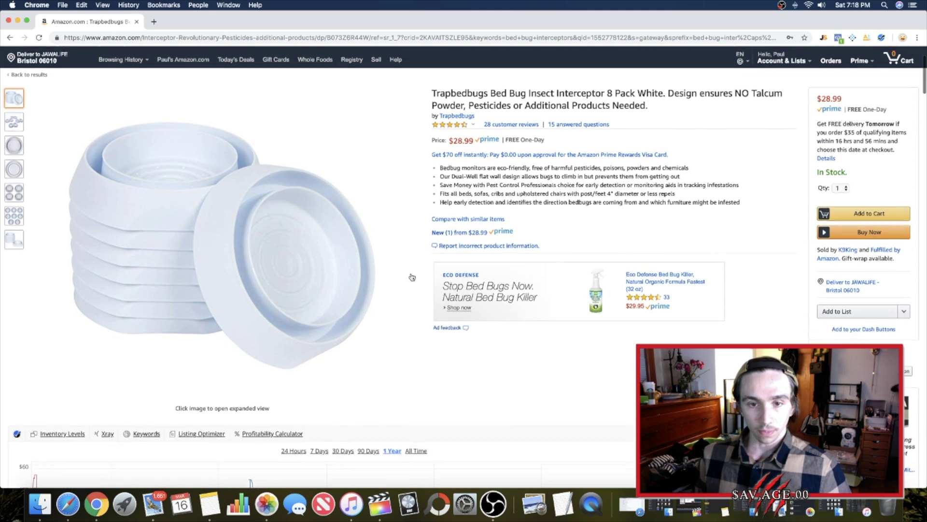
{"action": "scroll", "coordinate": [412, 276], "scroll_direction": "down", "scroll_amount": 1}
{"action": "scroll", "coordinate": [417, 292], "scroll_direction": "down", "scroll_amount": 10}
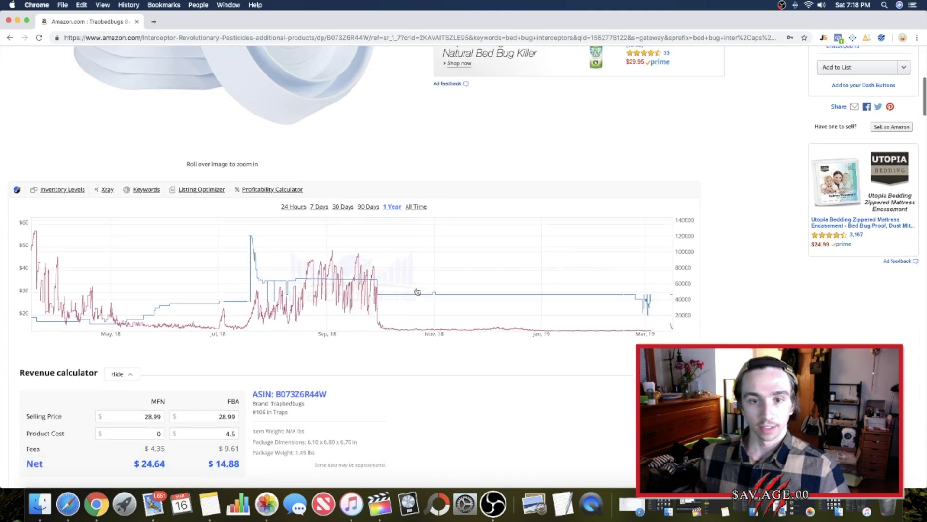
{"action": "scroll", "coordinate": [416, 291], "scroll_direction": "up", "scroll_amount": 15}
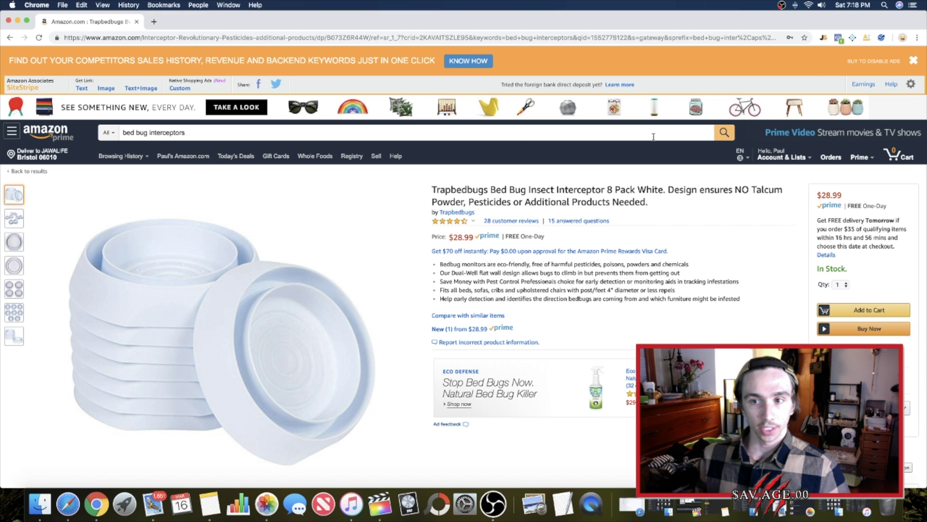
{"action": "left_click", "coordinate": [724, 132]}
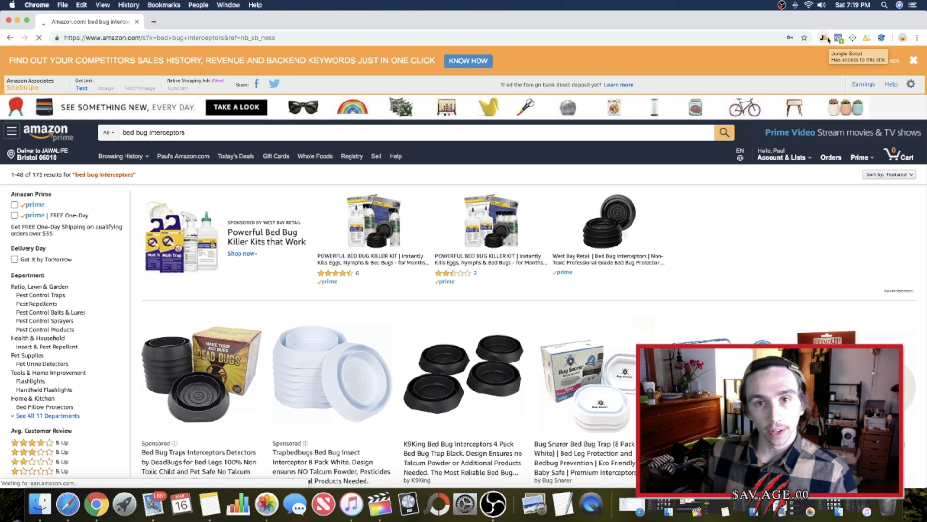
Step: Launch Helium 10 Xray on the bed bug interceptors results and reposition its window
{"action": "left_click", "coordinate": [882, 39]}
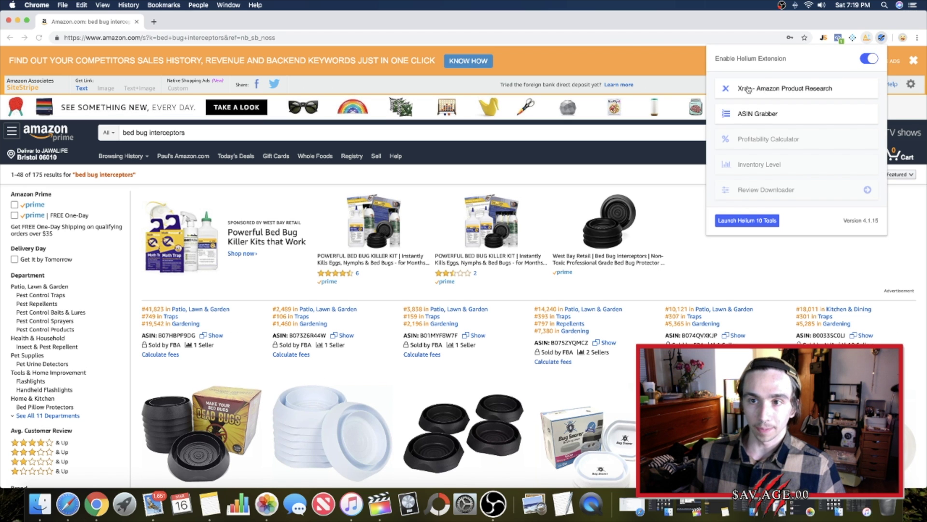
{"action": "left_click", "coordinate": [748, 89]}
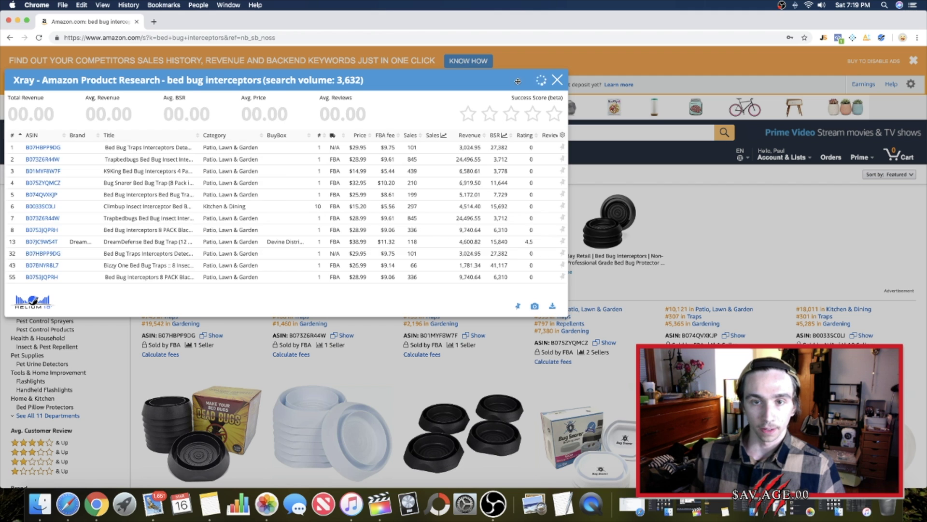
{"action": "left_click_drag", "start_coordinate": [530, 86], "coordinate": [564, 75]}
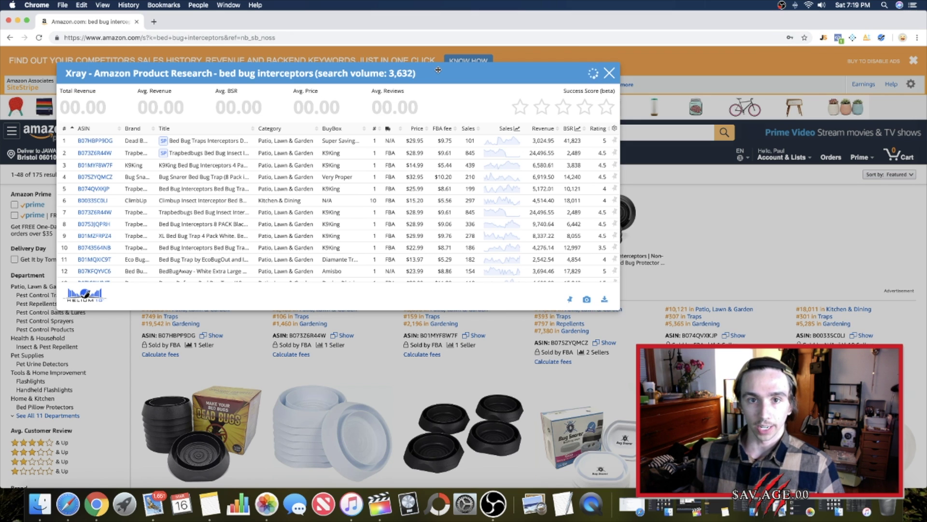
{"action": "left_click_drag", "start_coordinate": [438, 70], "coordinate": [433, 68]}
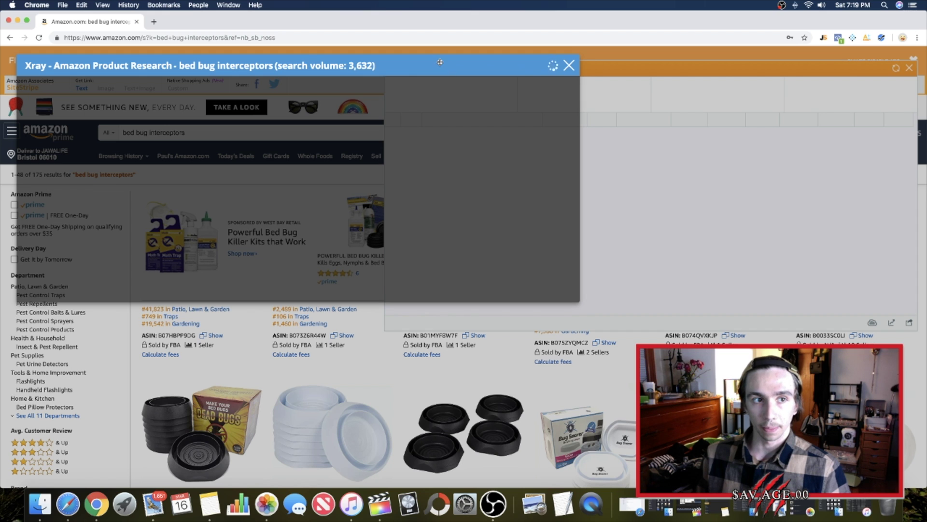
{"action": "left_click_drag", "start_coordinate": [850, 48], "coordinate": [590, 76]}
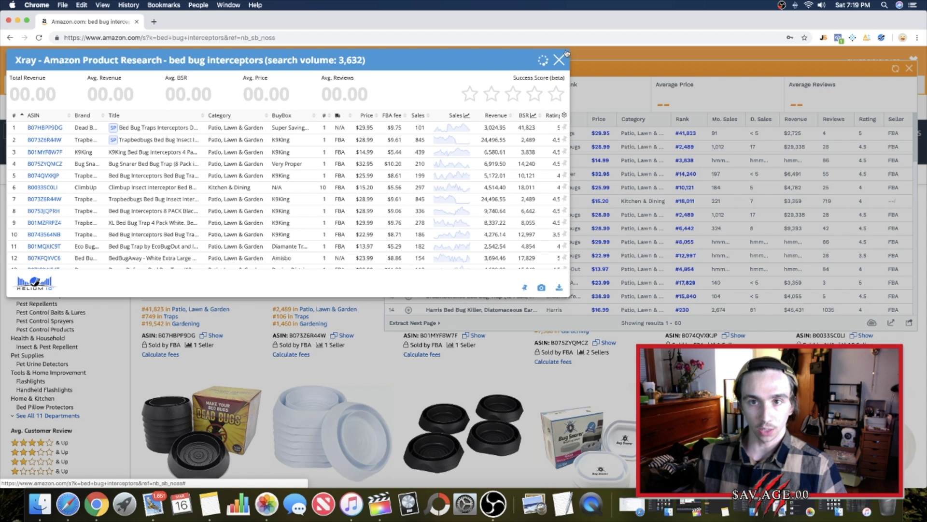
Step: Close Xray to review Jungle Scout's summary: 651 average monthly sales, $24.34 average price
{"action": "left_click", "coordinate": [559, 60]}
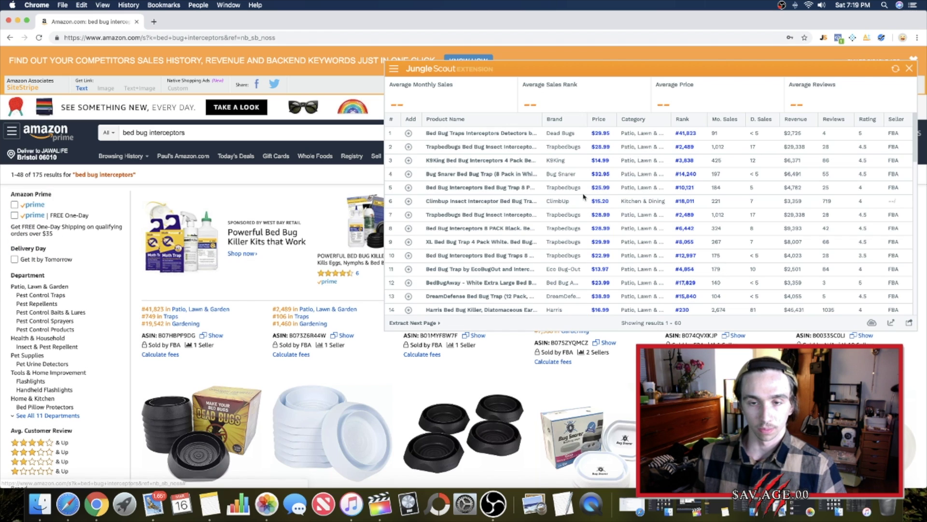
{"action": "left_click", "coordinate": [881, 38]}
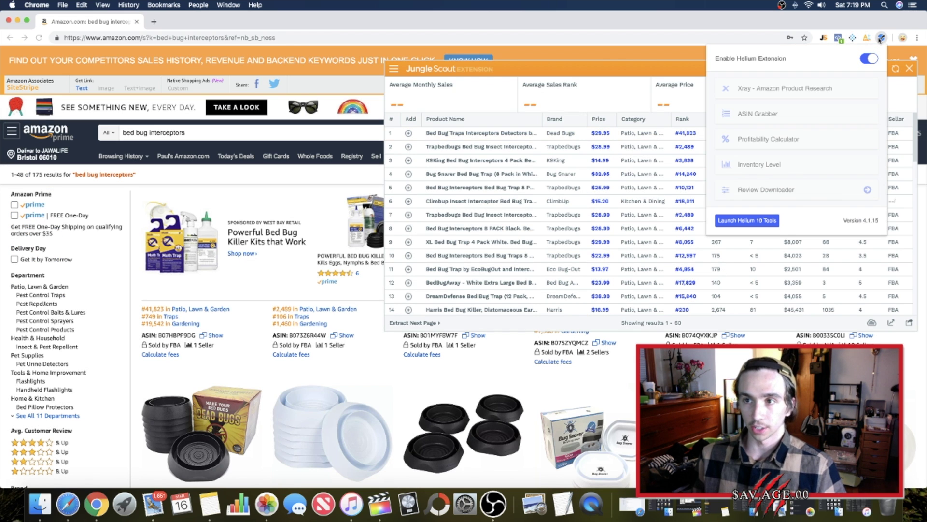
{"action": "left_click", "coordinate": [661, 55]}
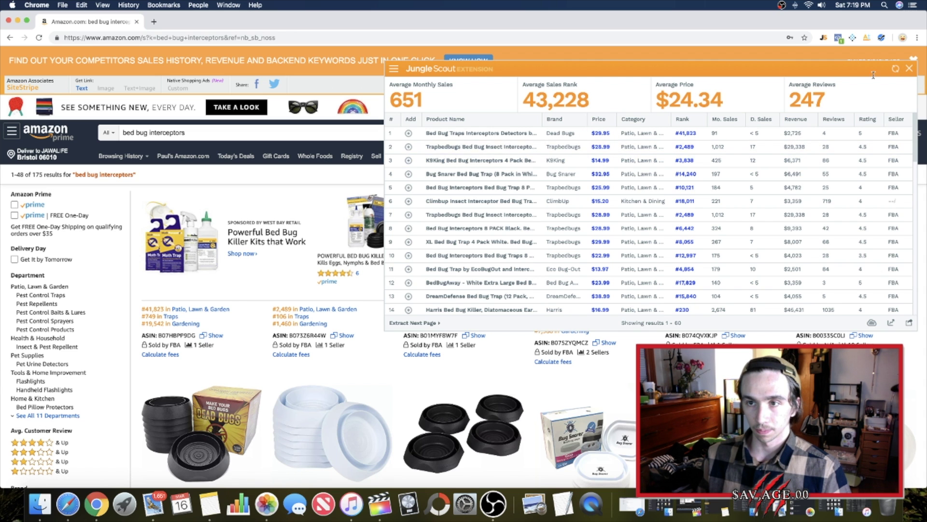
Step: Close the Jungle Scout panel and relaunch Helium 10 Xray for the bed bug interceptors search
{"action": "left_click", "coordinate": [908, 67]}
{"action": "left_click", "coordinate": [881, 37]}
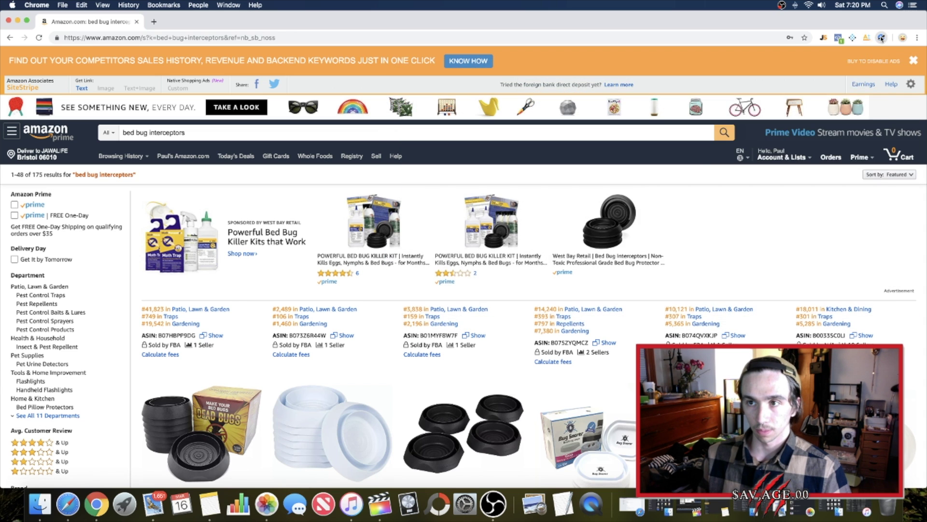
{"action": "left_click", "coordinate": [784, 88]}
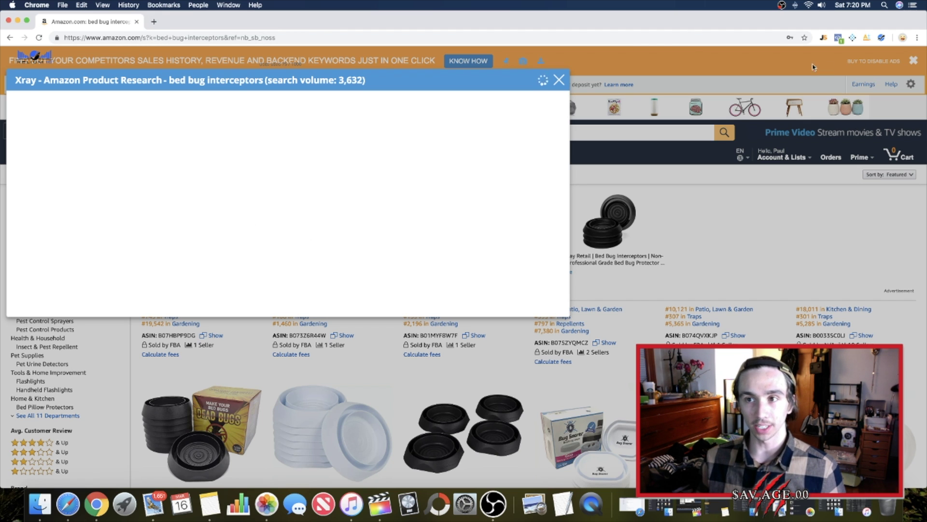
Step: Dismiss the loading Xray panel and show Jungle Scout's table of 60 bed bug interceptor results
{"action": "left_click", "coordinate": [704, 84]}
{"action": "scroll", "coordinate": [700, 232], "scroll_direction": "down", "scroll_amount": 5}
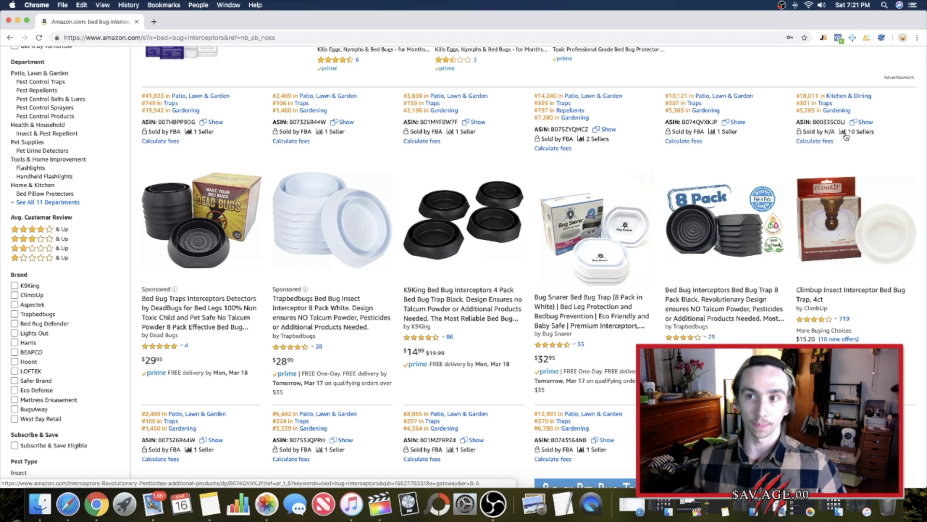
{"action": "left_click", "coordinate": [824, 38]}
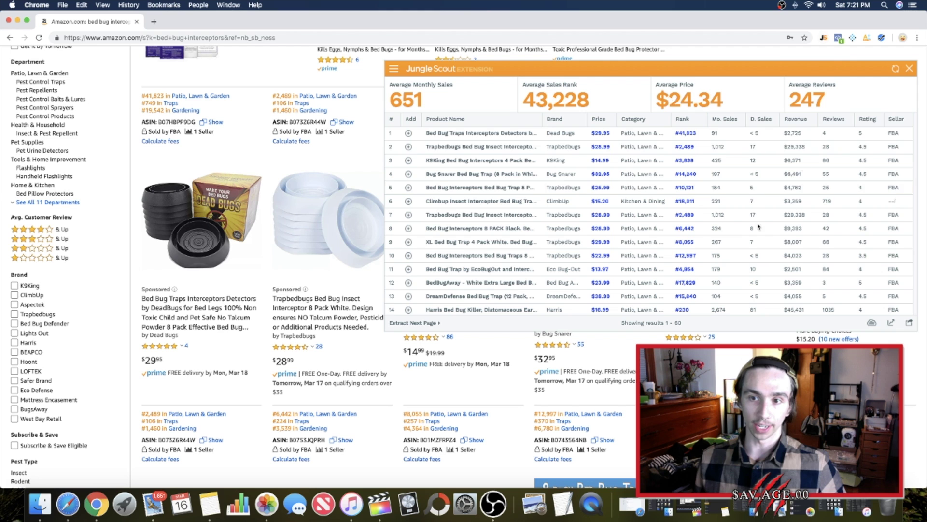
Step: Close Jungle Scout and open the $32.95 Bug Snarer Bed Bug Trap 8-pack page at Helium 10's chart
{"action": "left_click", "coordinate": [911, 71]}
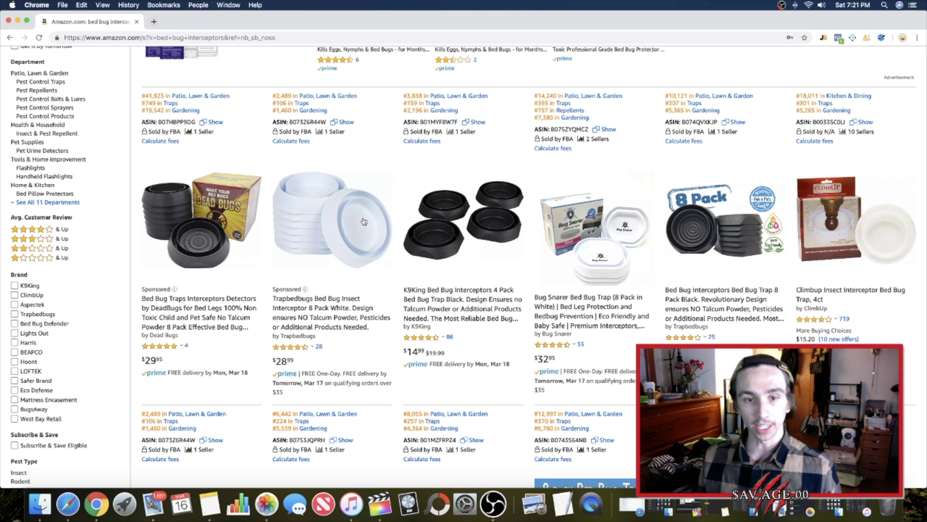
{"action": "left_click", "coordinate": [574, 231]}
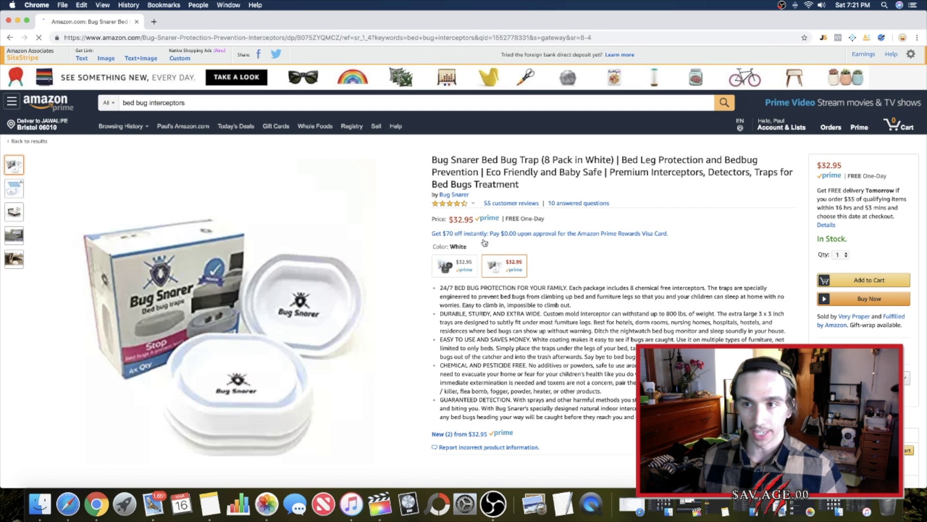
{"action": "scroll", "coordinate": [395, 231], "scroll_direction": "down", "scroll_amount": 1}
{"action": "scroll", "coordinate": [395, 232], "scroll_direction": "down", "scroll_amount": 3}
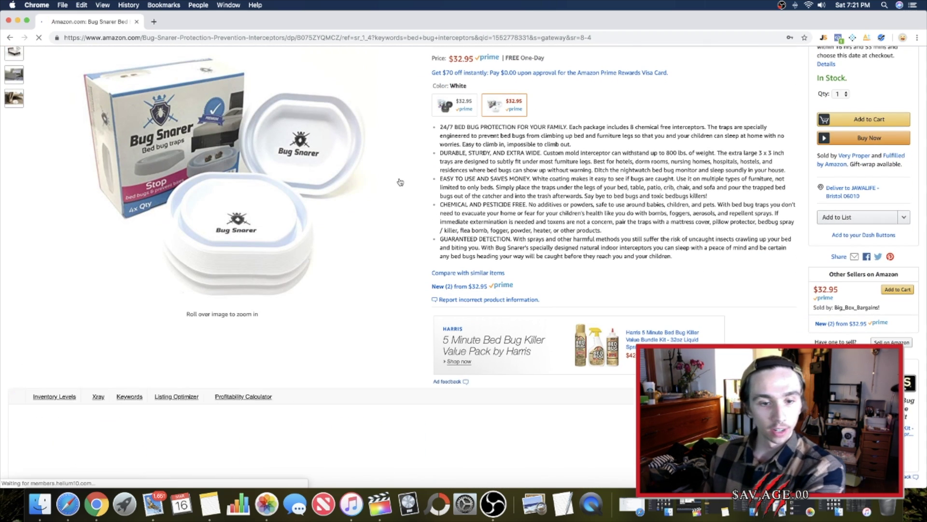
{"action": "scroll", "coordinate": [401, 195], "scroll_direction": "down", "scroll_amount": 3}
{"action": "scroll", "coordinate": [404, 206], "scroll_direction": "down", "scroll_amount": 2}
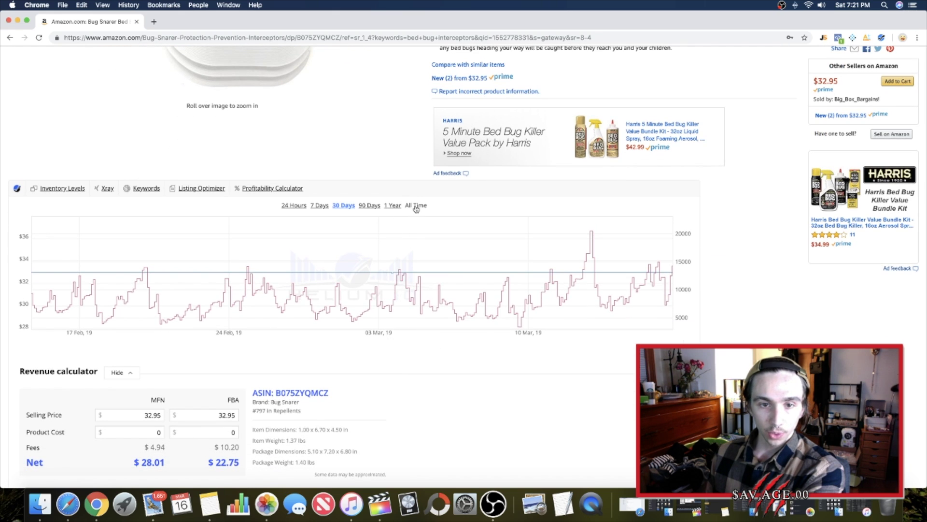
Step: Show Bug Snarer's all-time chart, enter a 7 FBA product cost ($15.75 net), then hide the calculator
{"action": "left_click", "coordinate": [416, 206]}
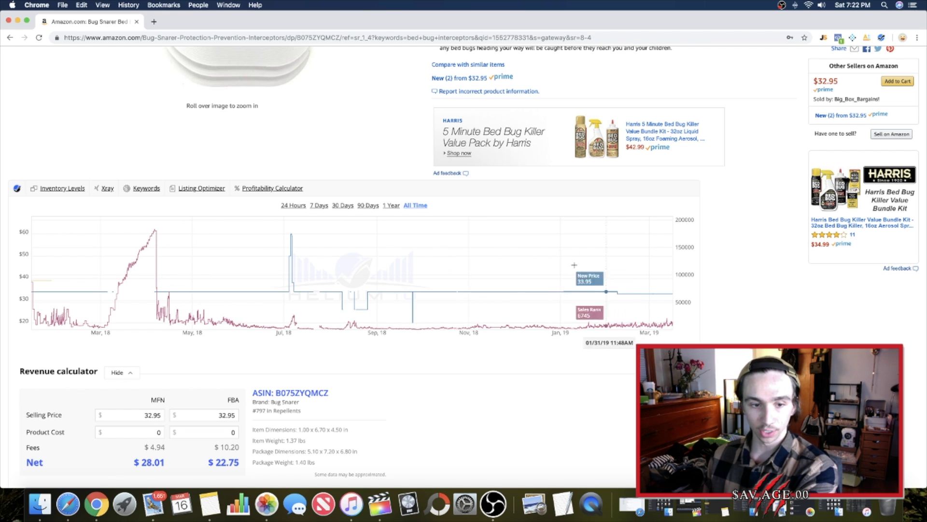
{"action": "scroll", "coordinate": [531, 295], "scroll_direction": "down", "scroll_amount": 3}
{"action": "left_click", "coordinate": [227, 347]}
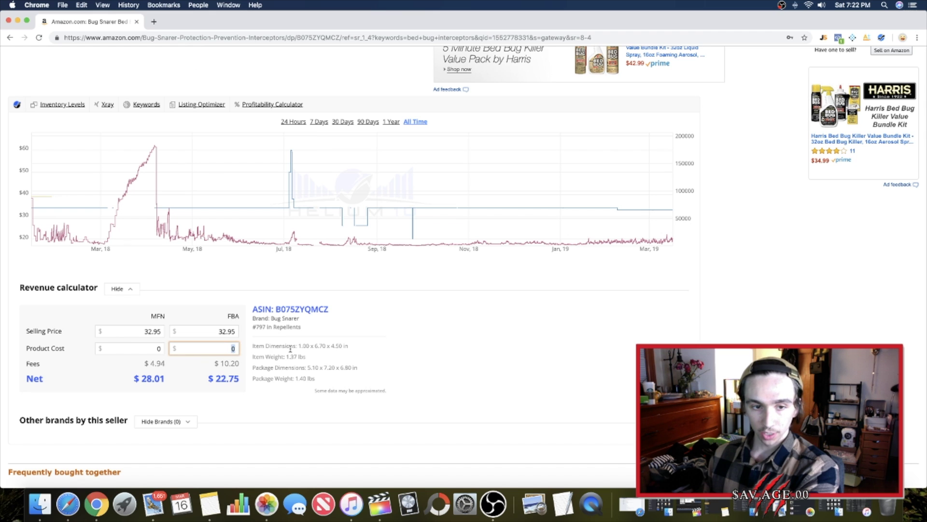
{"action": "type", "text": "7"}
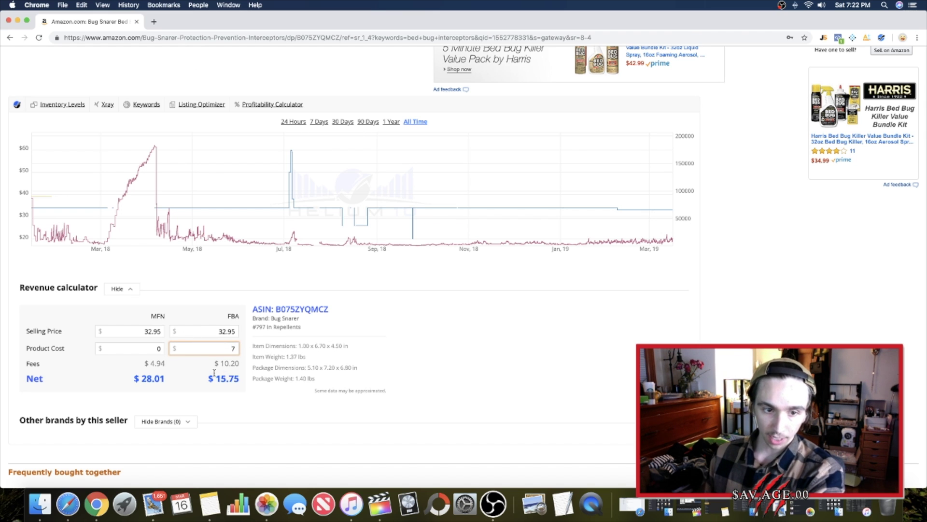
{"action": "left_click_drag", "start_coordinate": [213, 372], "coordinate": [255, 376]}
{"action": "left_click", "coordinate": [254, 377]}
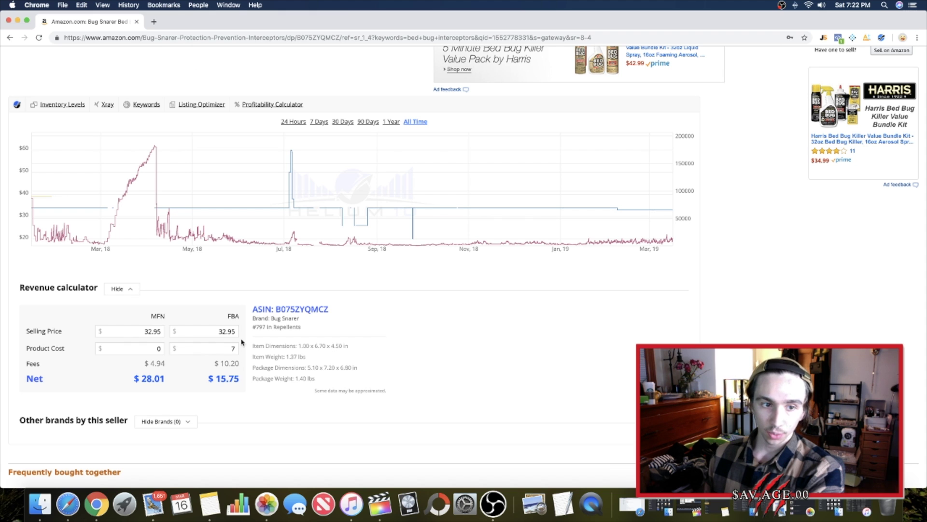
{"action": "left_click", "coordinate": [130, 291]}
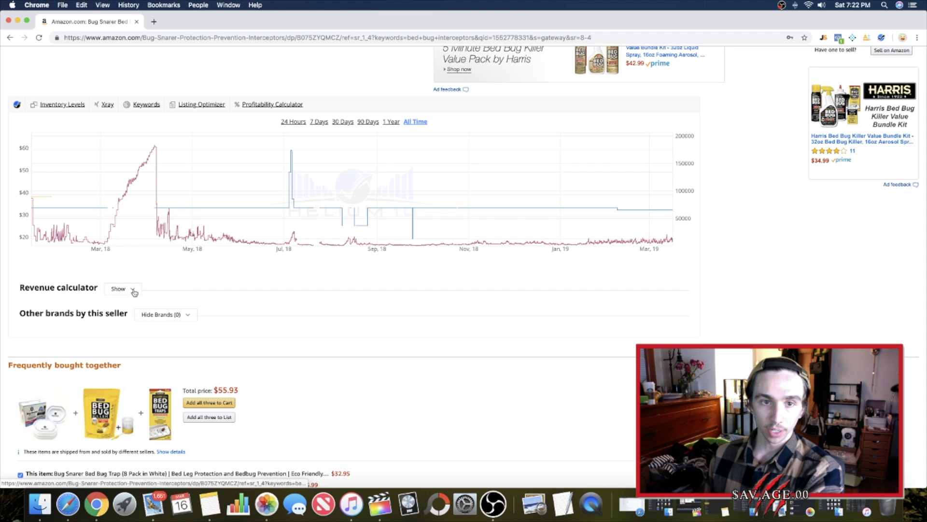
{"action": "scroll", "coordinate": [227, 270], "scroll_direction": "up", "scroll_amount": 5}
{"action": "scroll", "coordinate": [227, 272], "scroll_direction": "up", "scroll_amount": 1}
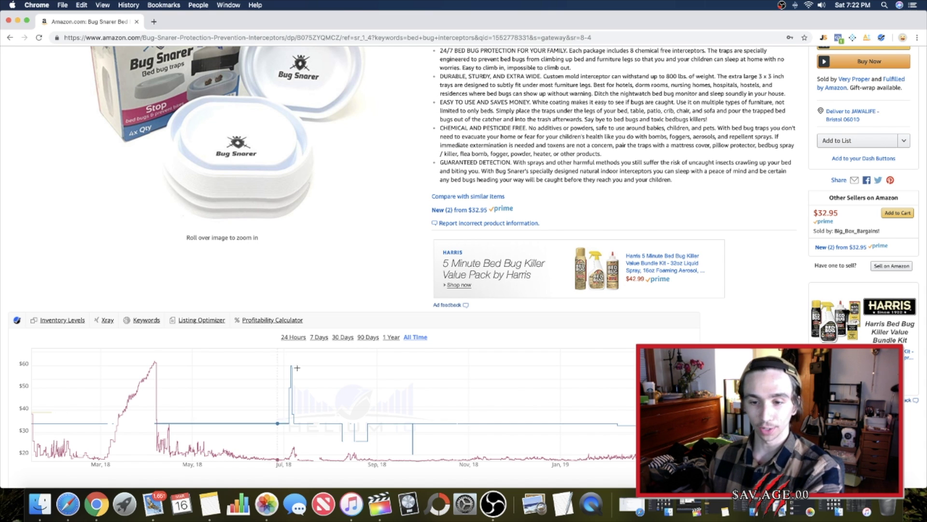
{"action": "scroll", "coordinate": [263, 418], "scroll_direction": "down", "scroll_amount": 3}
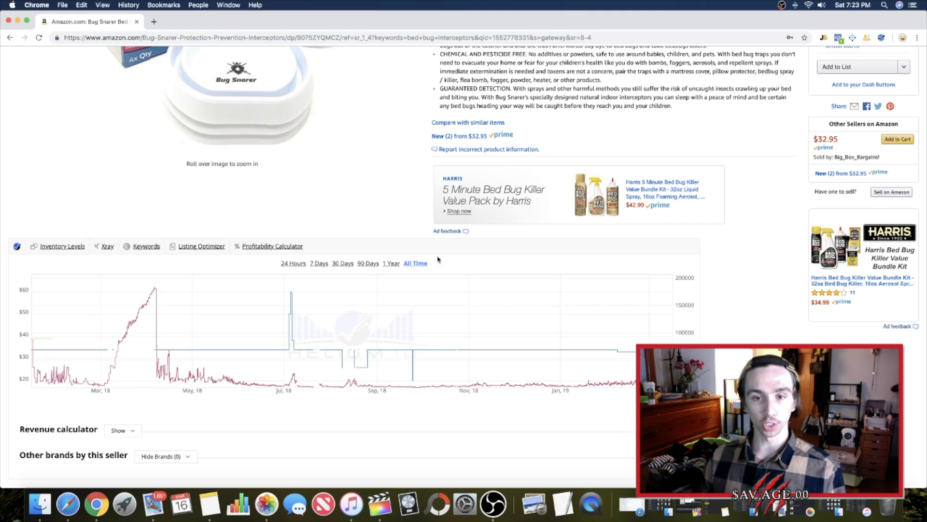
{"action": "scroll", "coordinate": [438, 259], "scroll_direction": "up", "scroll_amount": 6}
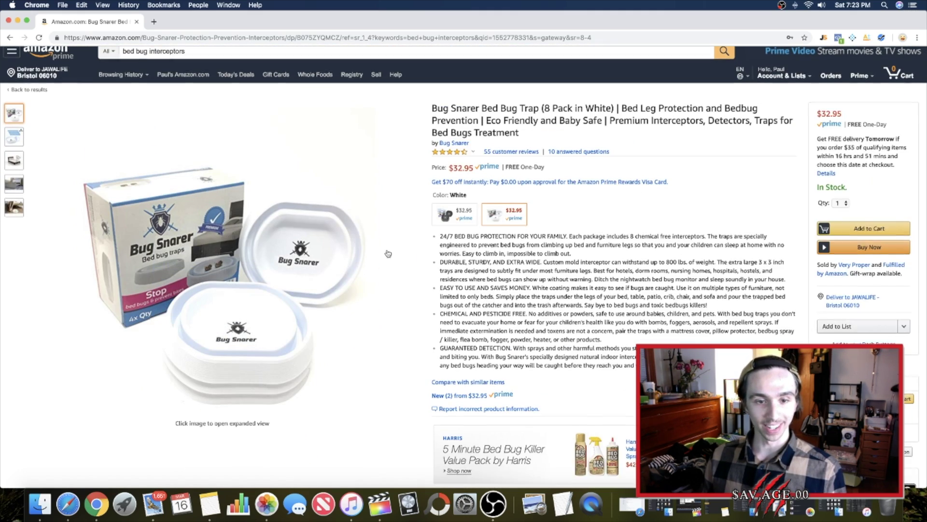
{"action": "scroll", "coordinate": [388, 254], "scroll_direction": "down", "scroll_amount": 2}
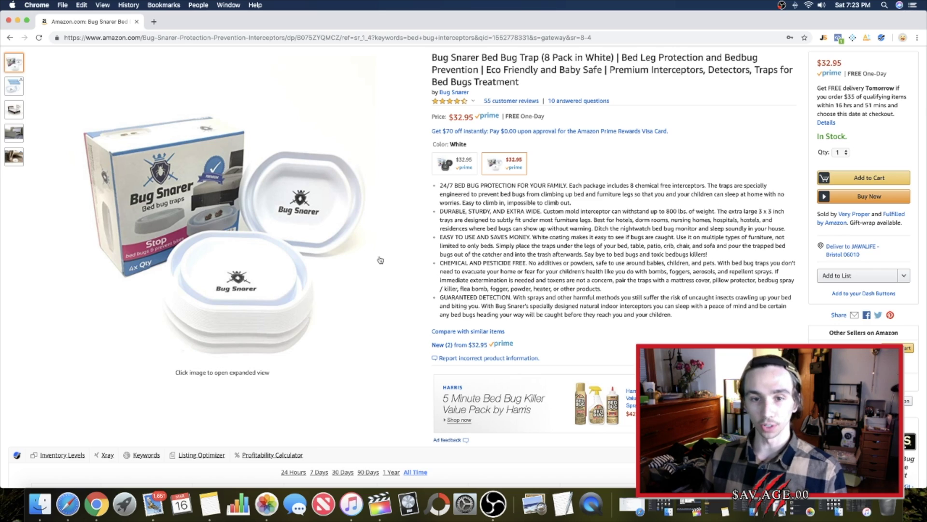
{"action": "scroll", "coordinate": [384, 239], "scroll_direction": "down", "scroll_amount": 3}
{"action": "scroll", "coordinate": [394, 256], "scroll_direction": "up", "scroll_amount": 4}
{"action": "scroll", "coordinate": [396, 258], "scroll_direction": "up", "scroll_amount": 1}
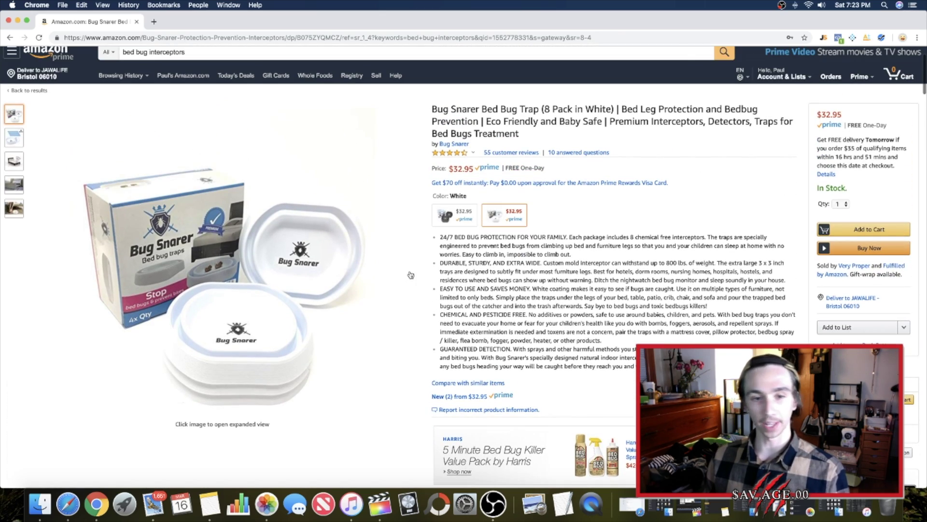
{"action": "scroll", "coordinate": [411, 277], "scroll_direction": "down", "scroll_amount": 10}
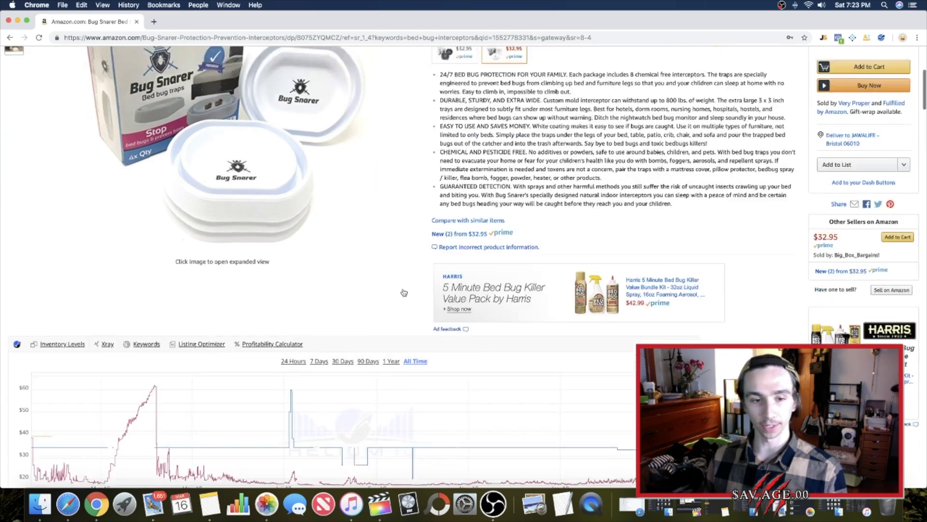